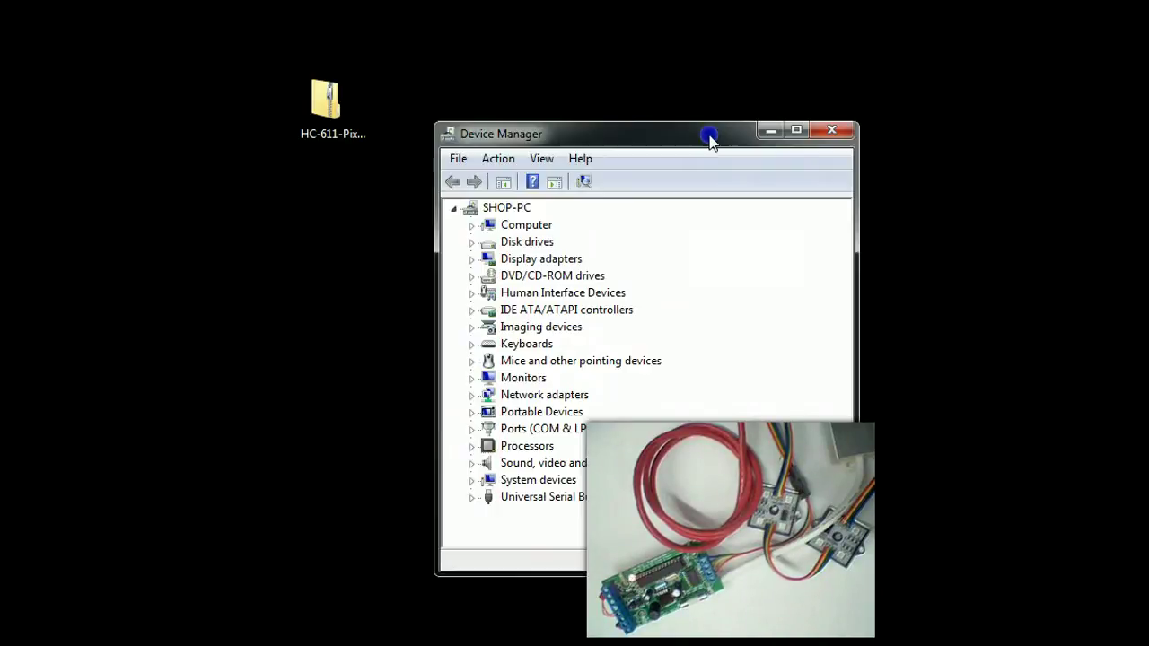
Check the USB serial port entry under the Ports (COM & LPT) category in Device Manager.
left_click(471, 429)
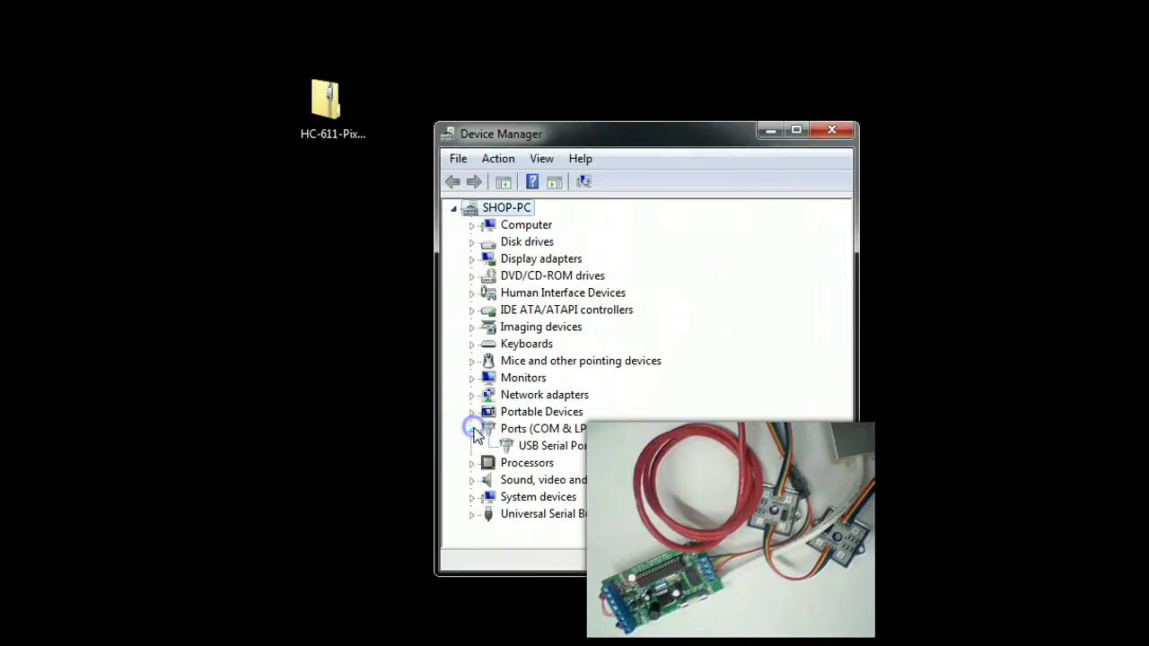
left_click(583, 447)
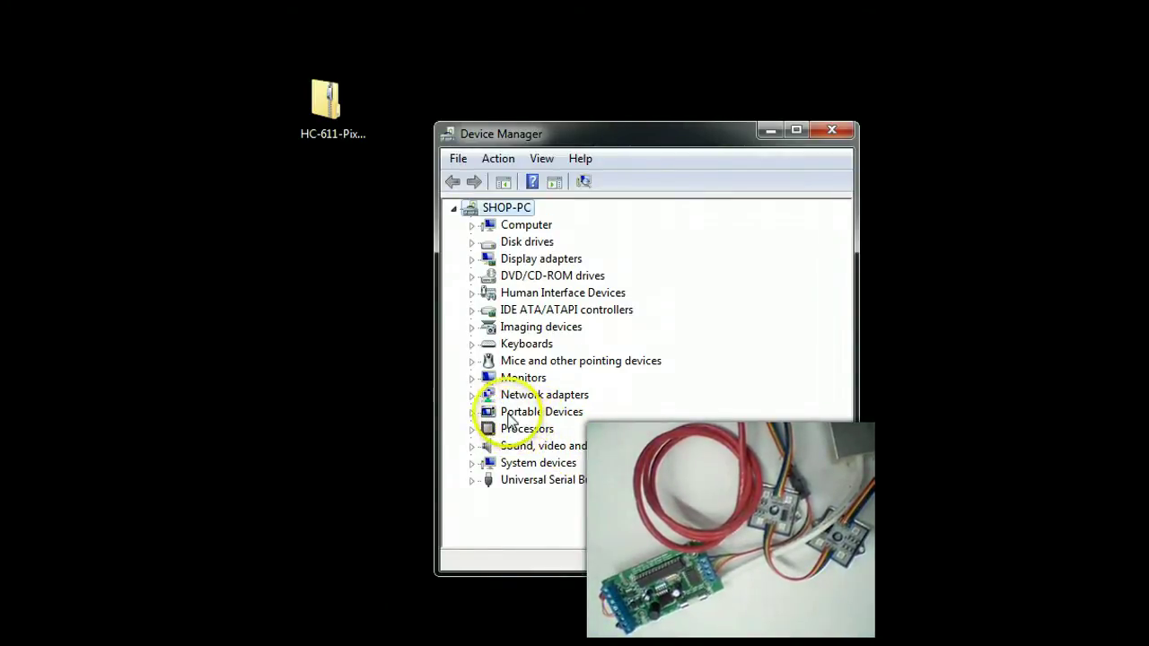
left_click(472, 428)
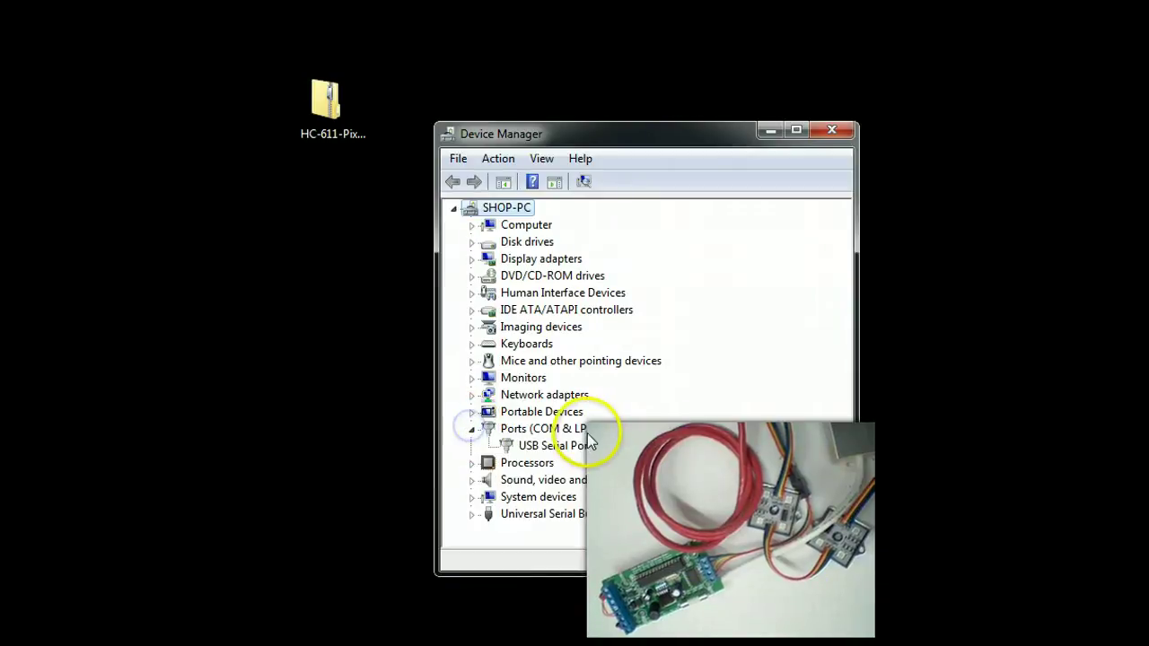
left_click(553, 446)
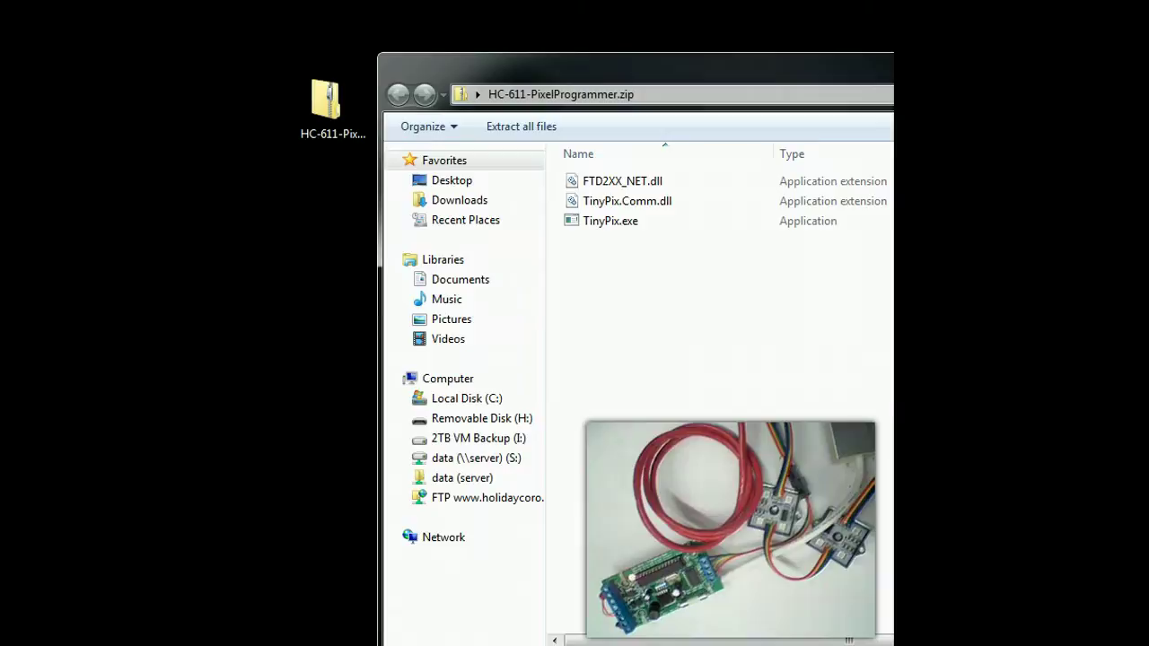
Create a new desktop folder named TinyPix beside the opened HC-611-PixelProgrammer.zip window.
left_click_drag(636, 76, 871, 64)
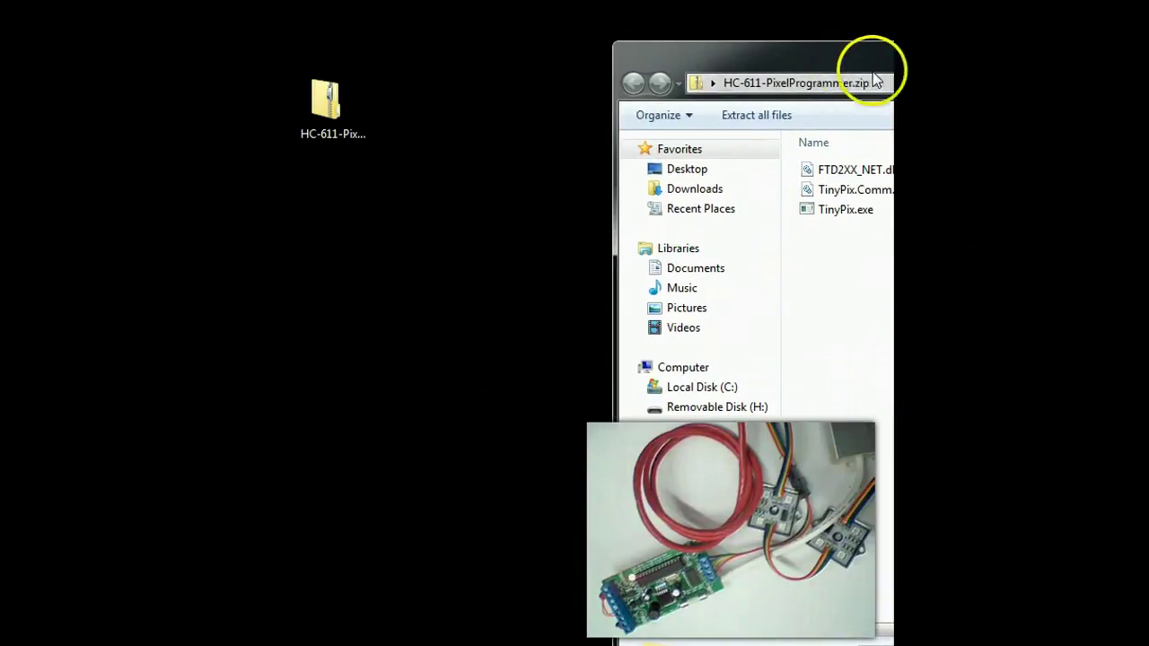
right_click(412, 228)
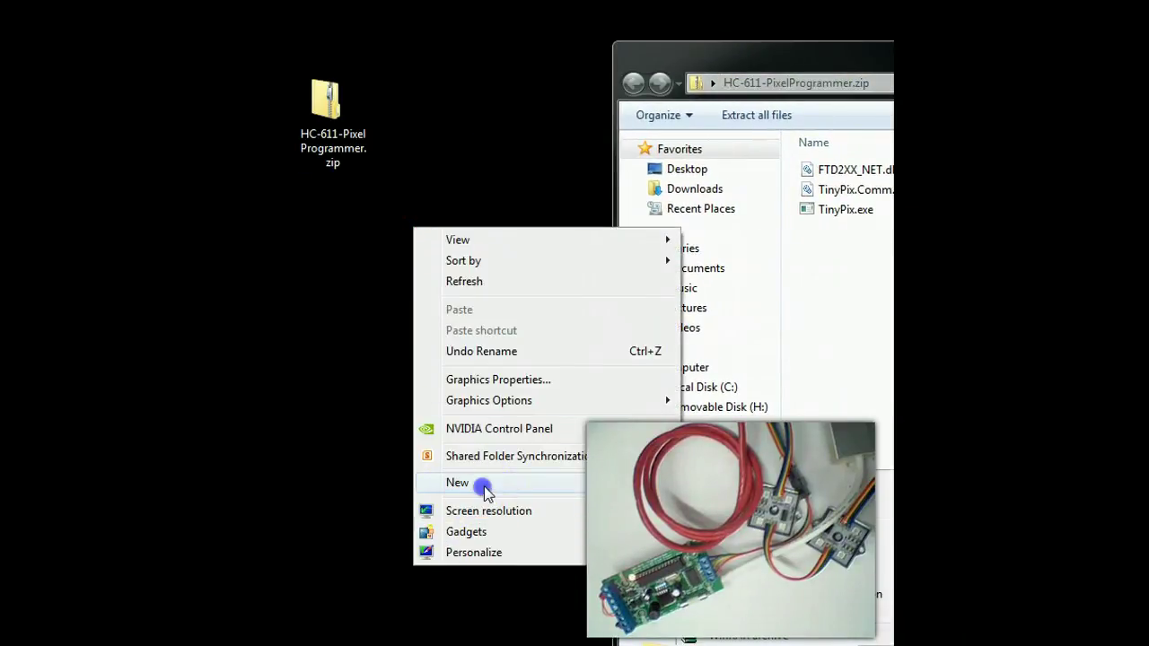
left_click(736, 500)
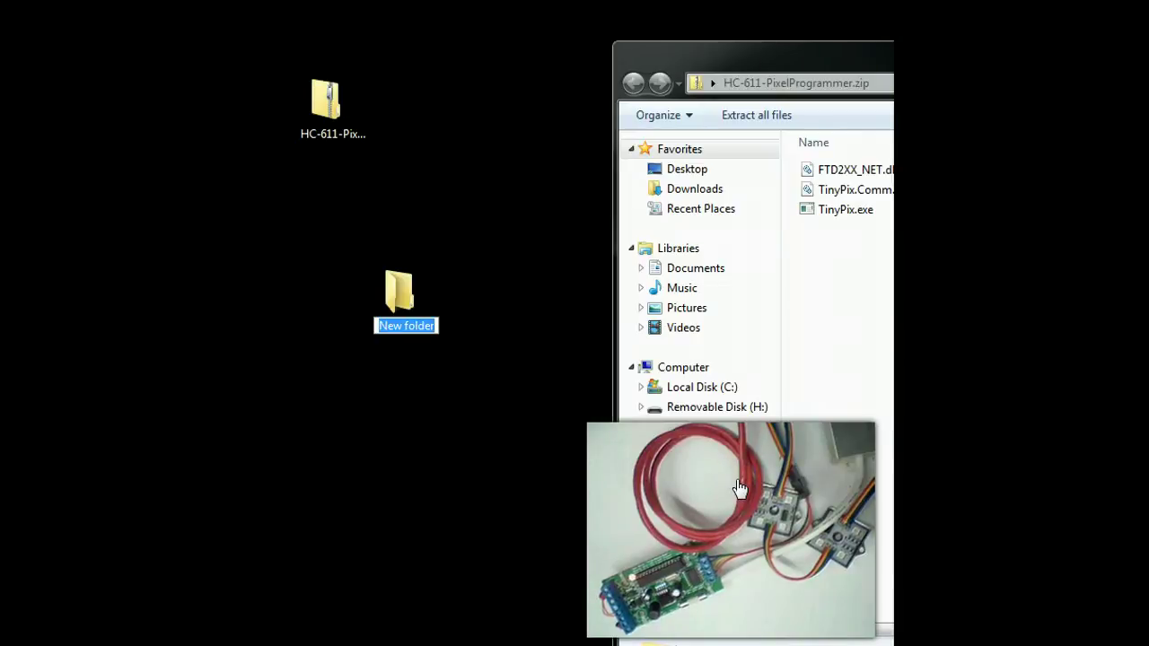
type("TinyPix")
key("Return")
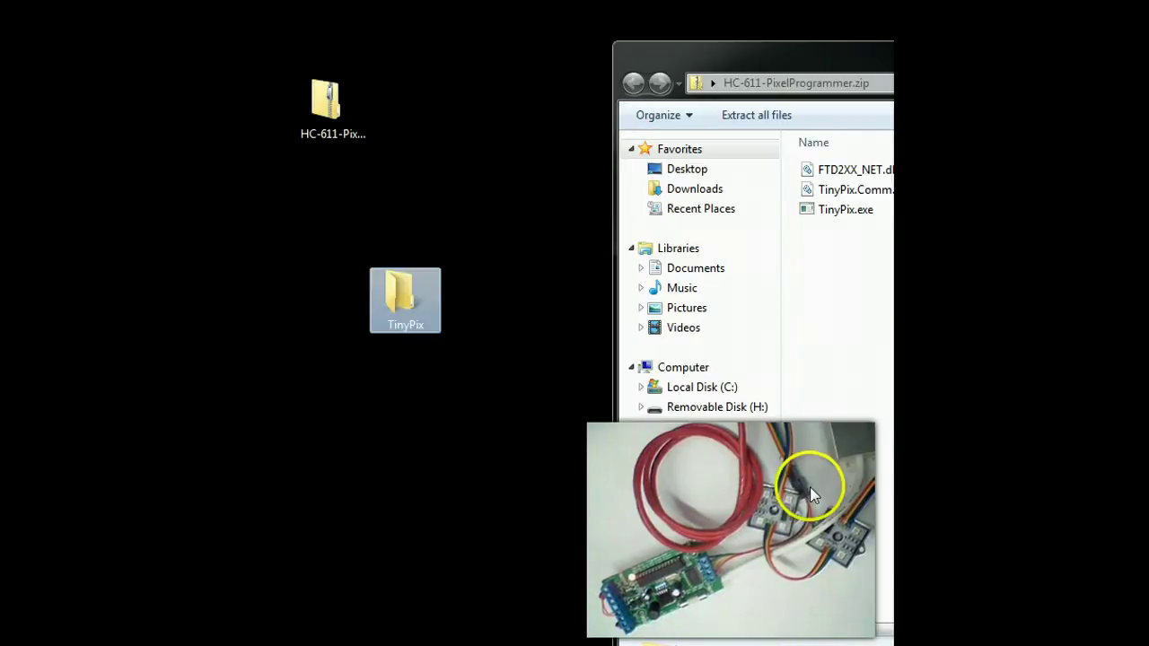
Copy FTD2XX_NET.dll, TinyPix.Comm.dll and TinyPix.exe from the zip archive into the TinyPix folder.
left_click(833, 215)
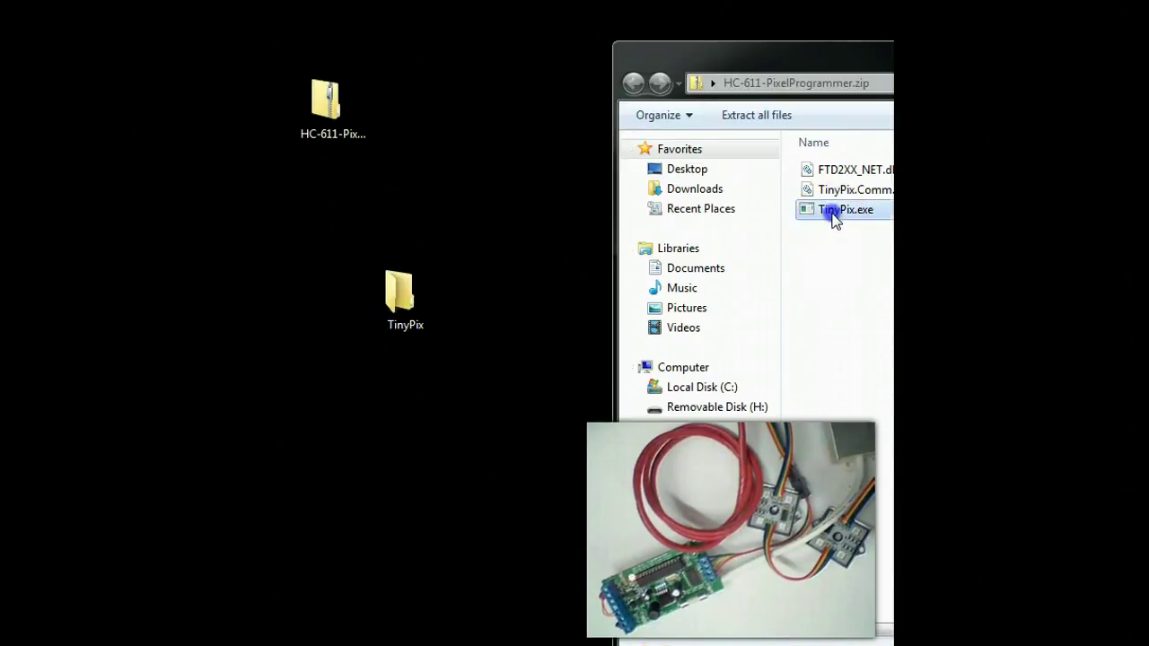
left_click(841, 169, "shift")
left_click_drag(841, 169, 389, 313)
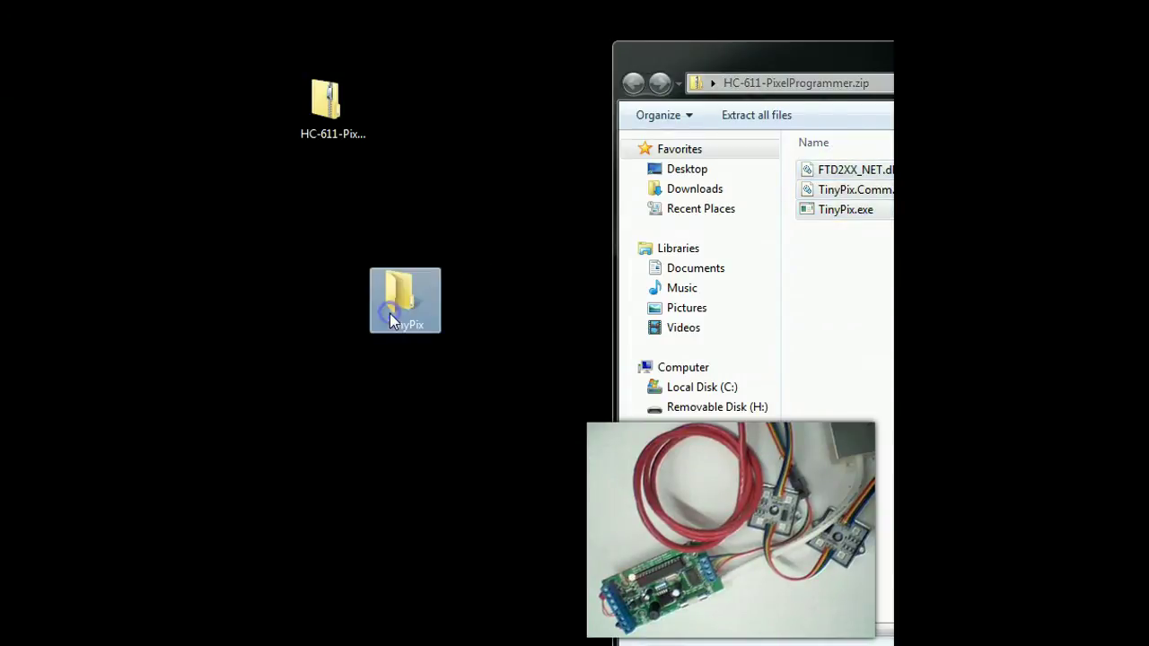
Open the TinyPix folder and launch TinyPix.exe from it.
double_click(405, 300)
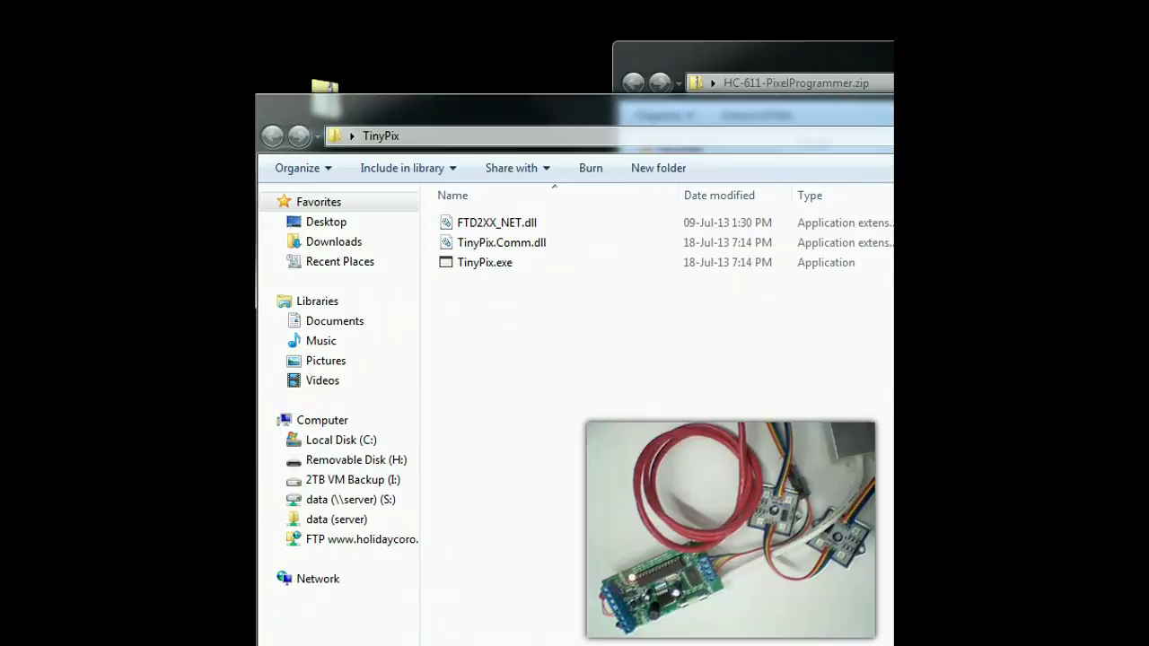
left_click_drag(585, 116, 708, 57)
left_click(595, 215)
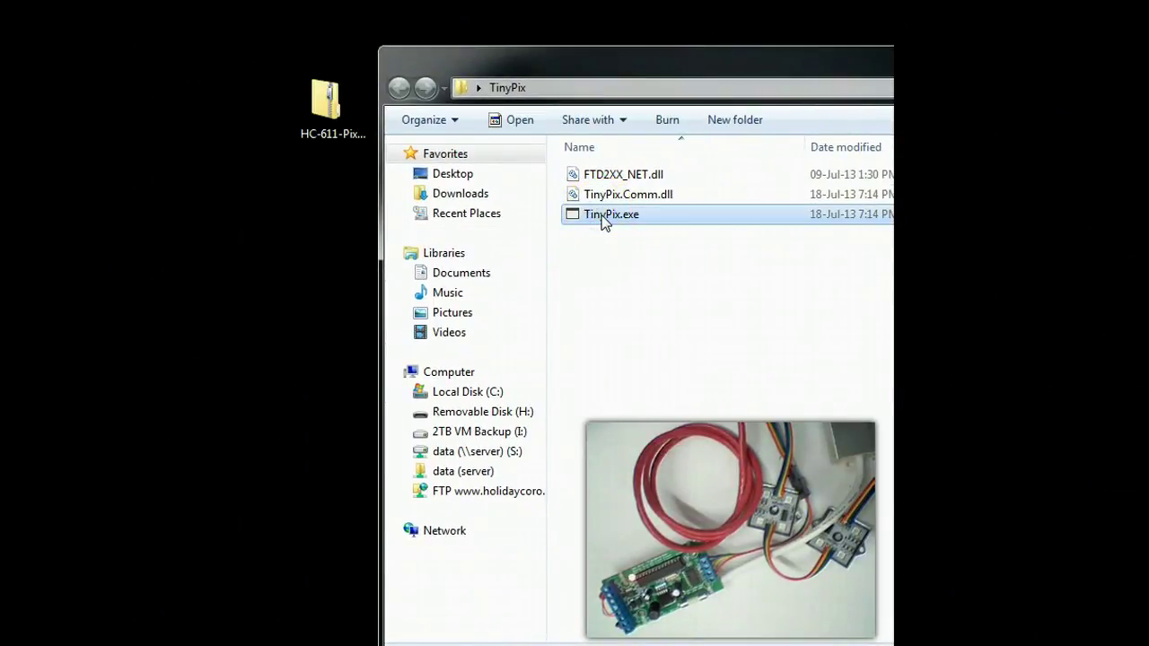
double_click(602, 218)
left_click_drag(525, 12, 646, 20)
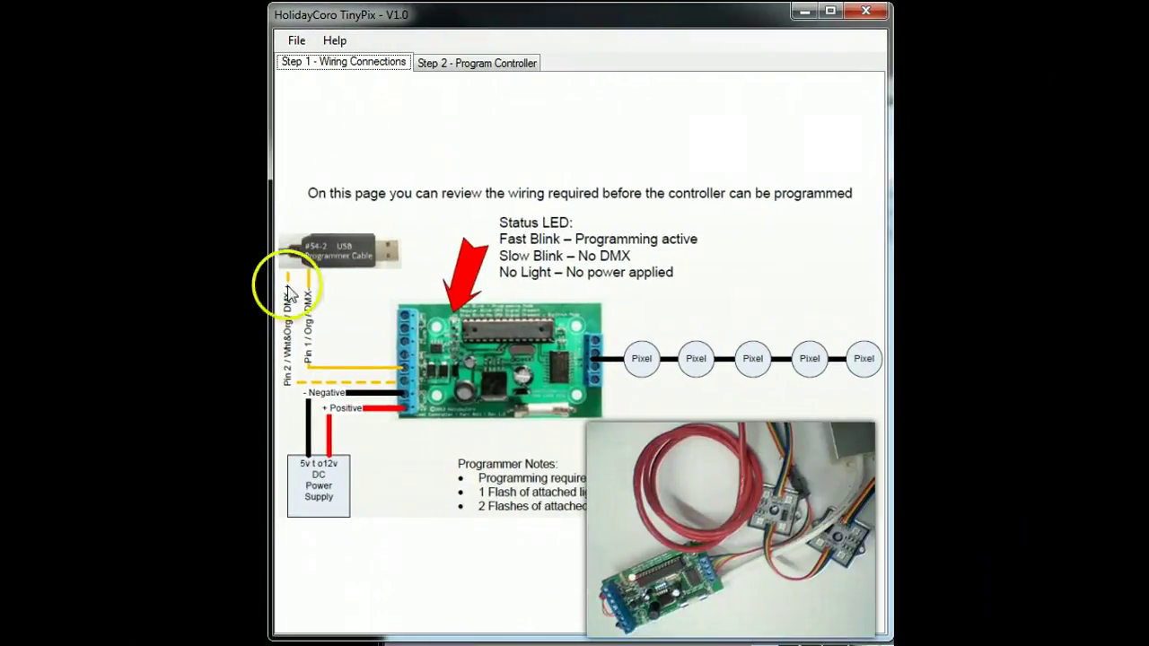
Go to the Step 2 - Program Controller page and examine the startup, link and firmware entries in the command status log.
left_click(441, 65)
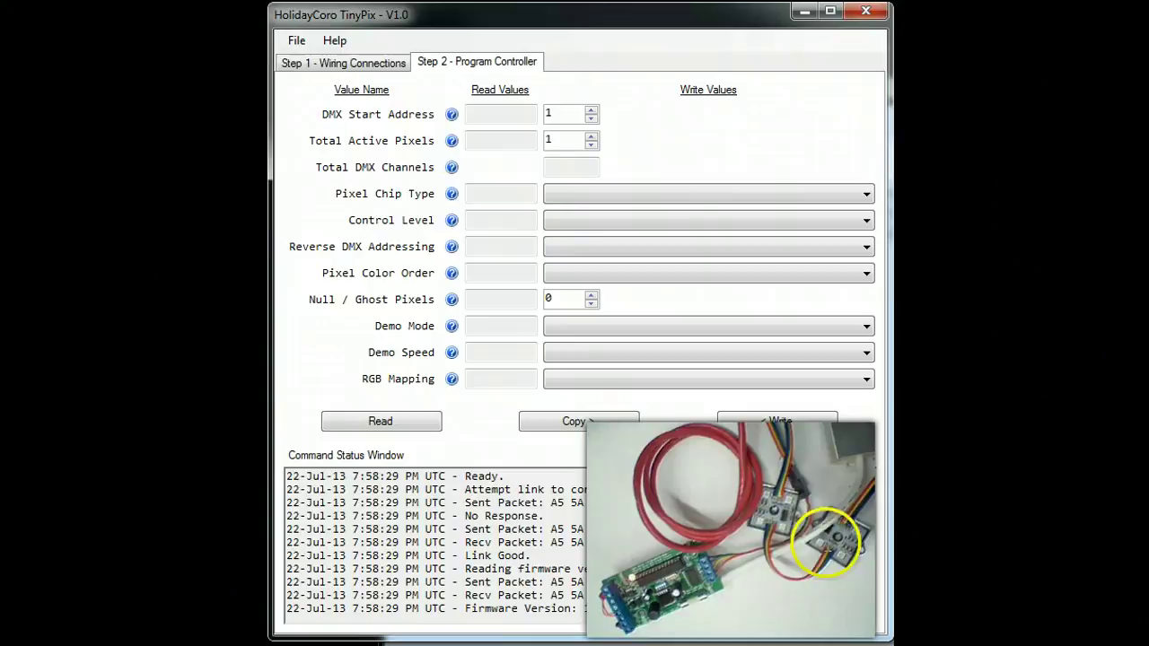
scroll(866, 536, "up", 1)
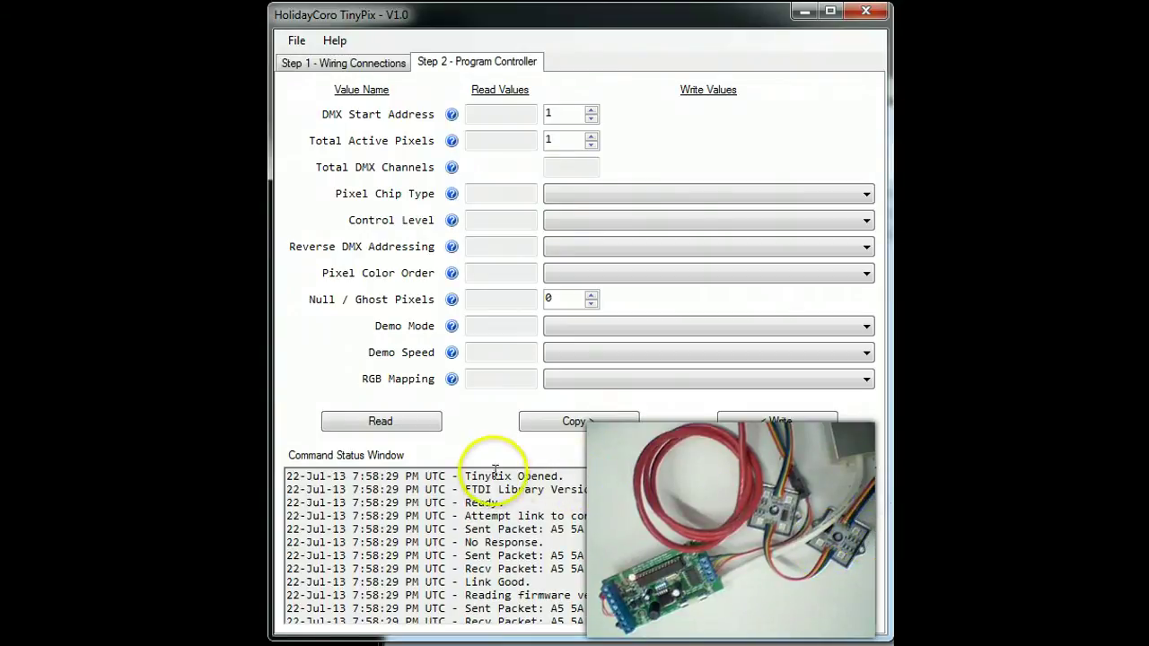
left_click(464, 473)
left_click_drag(464, 475, 563, 475)
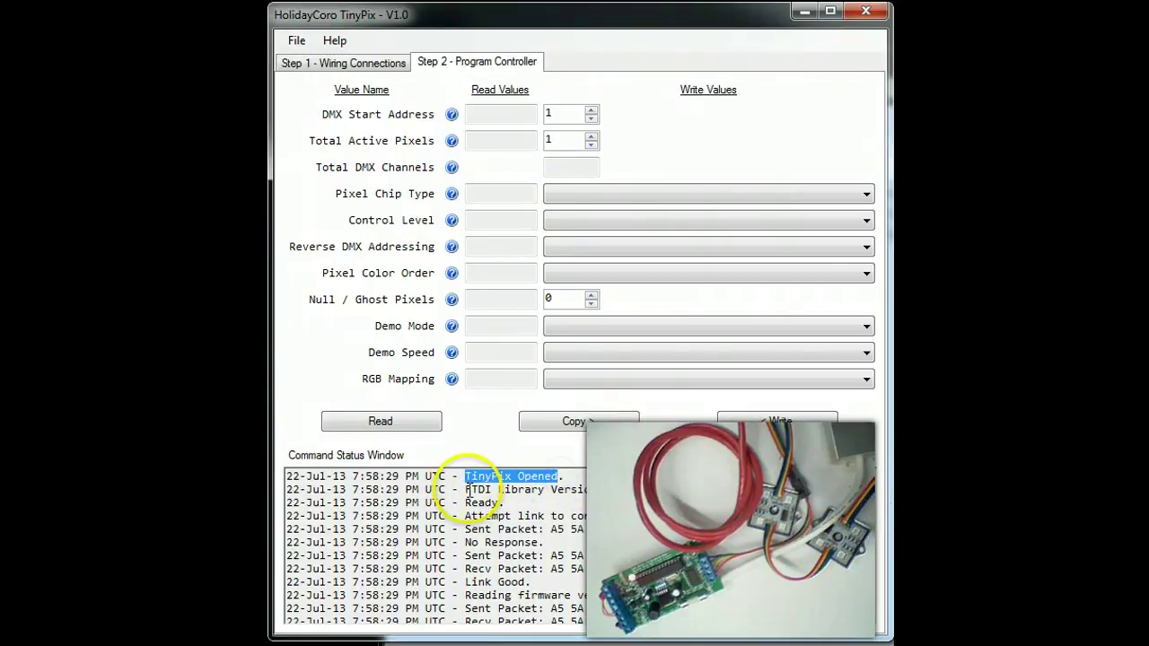
left_click_drag(464, 489, 645, 489)
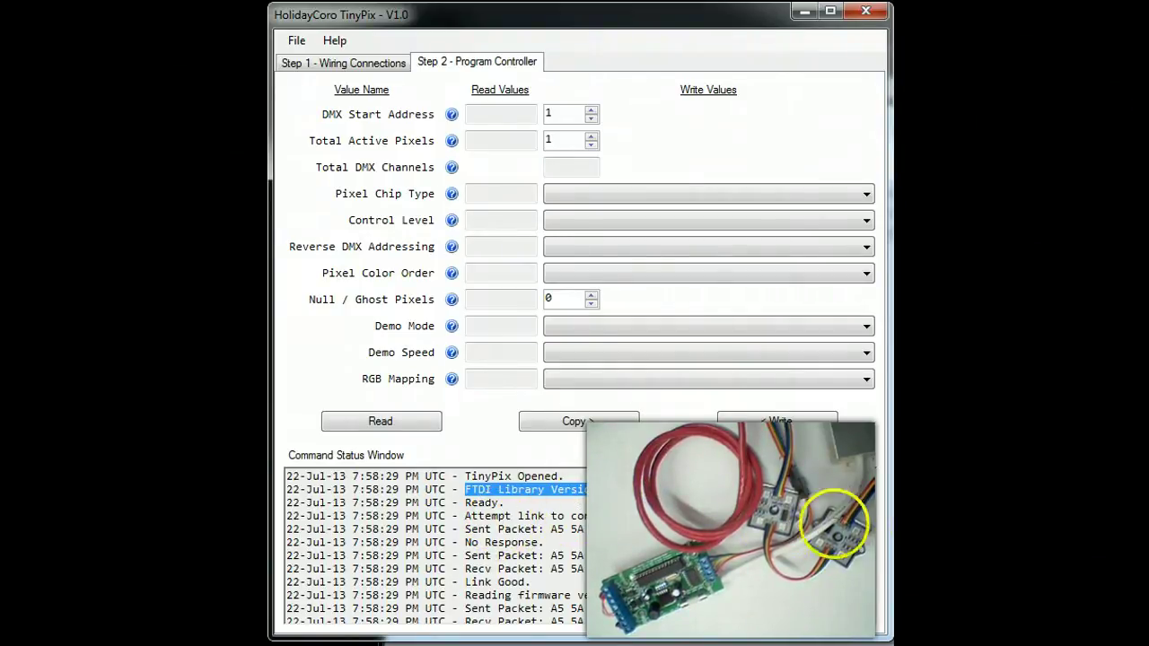
scroll(870, 525, "down", 1)
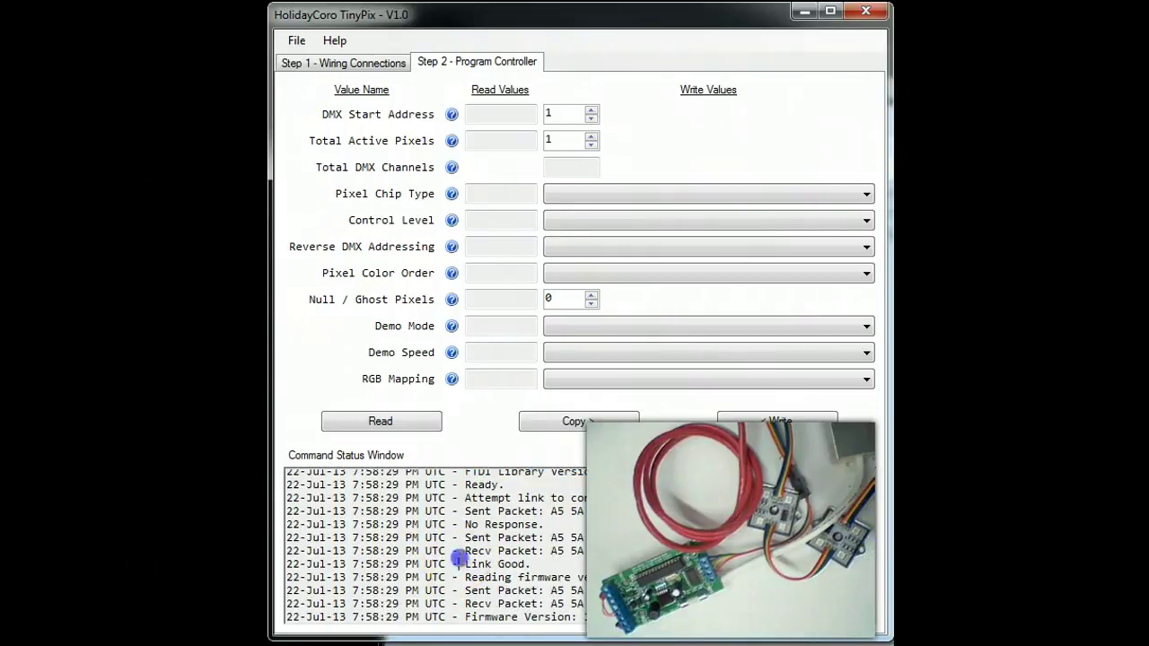
left_click_drag(461, 564, 704, 615)
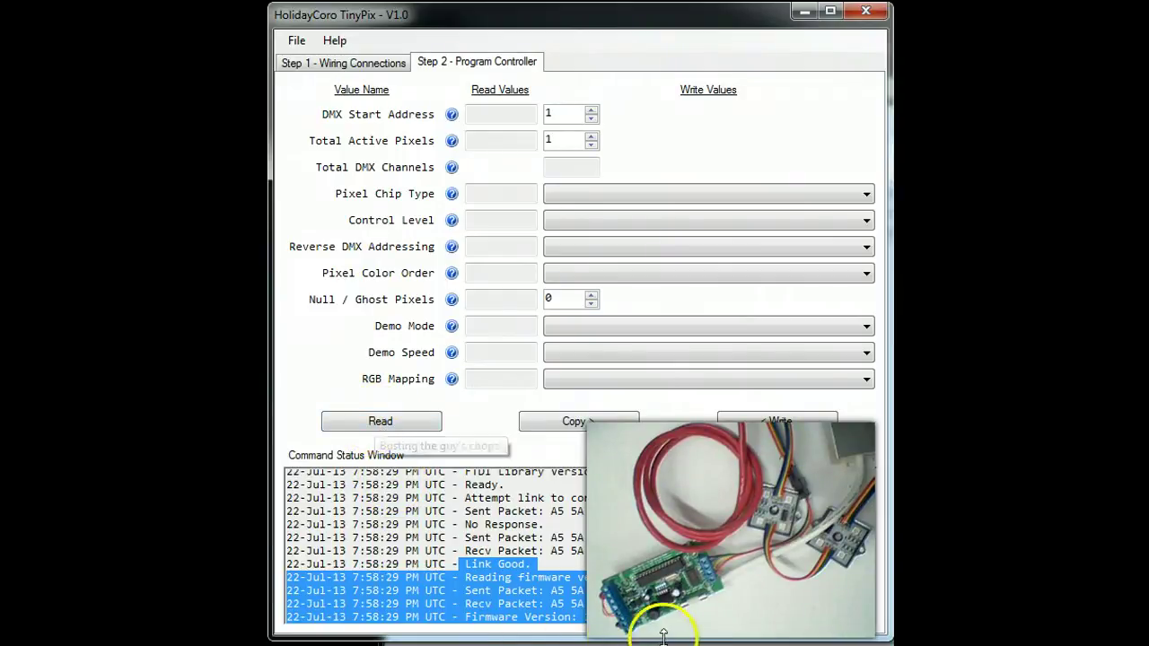
left_click_drag(628, 616, 273, 610)
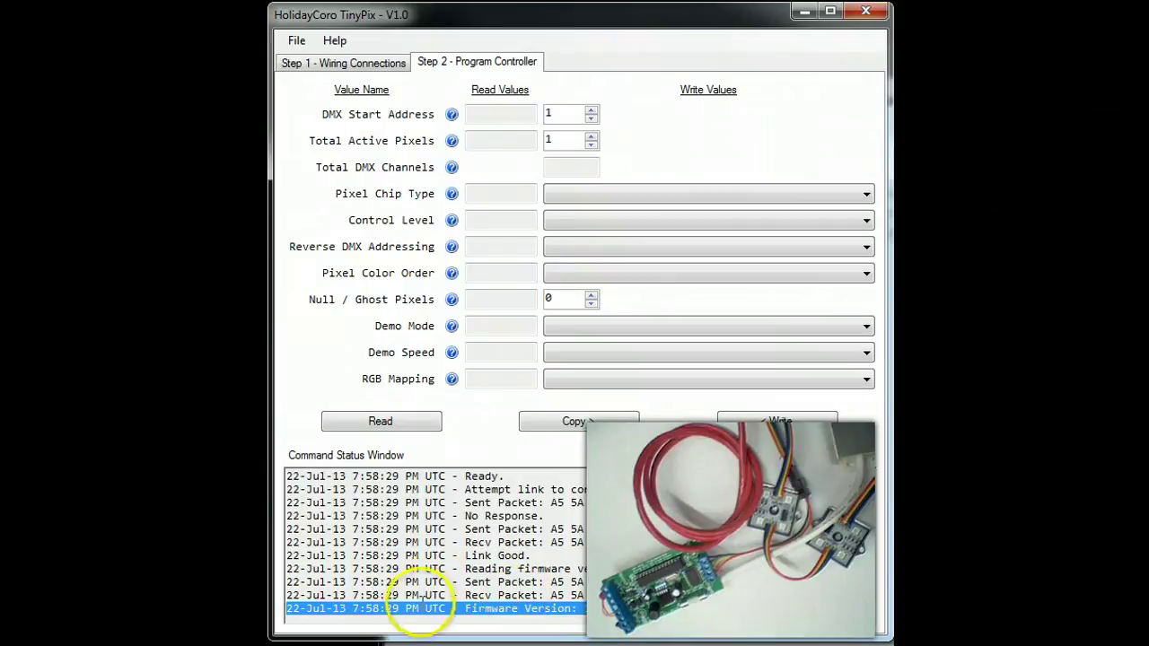
Read the settings stored in the connected controller and copy them into the write values.
left_click(375, 422)
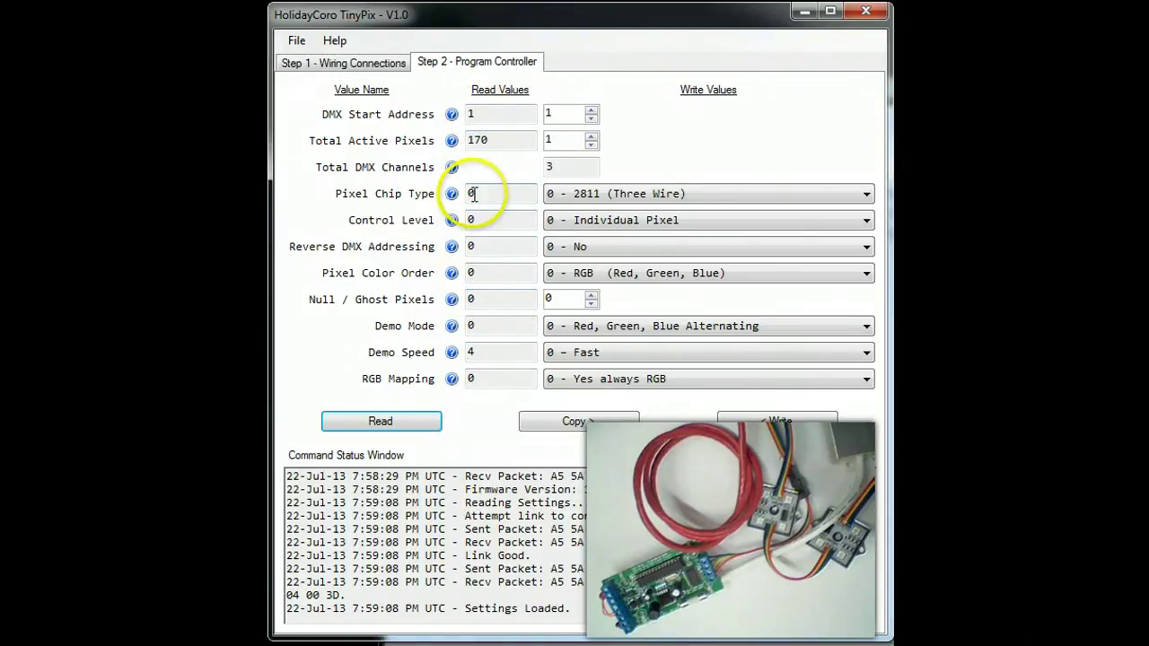
left_click(573, 422)
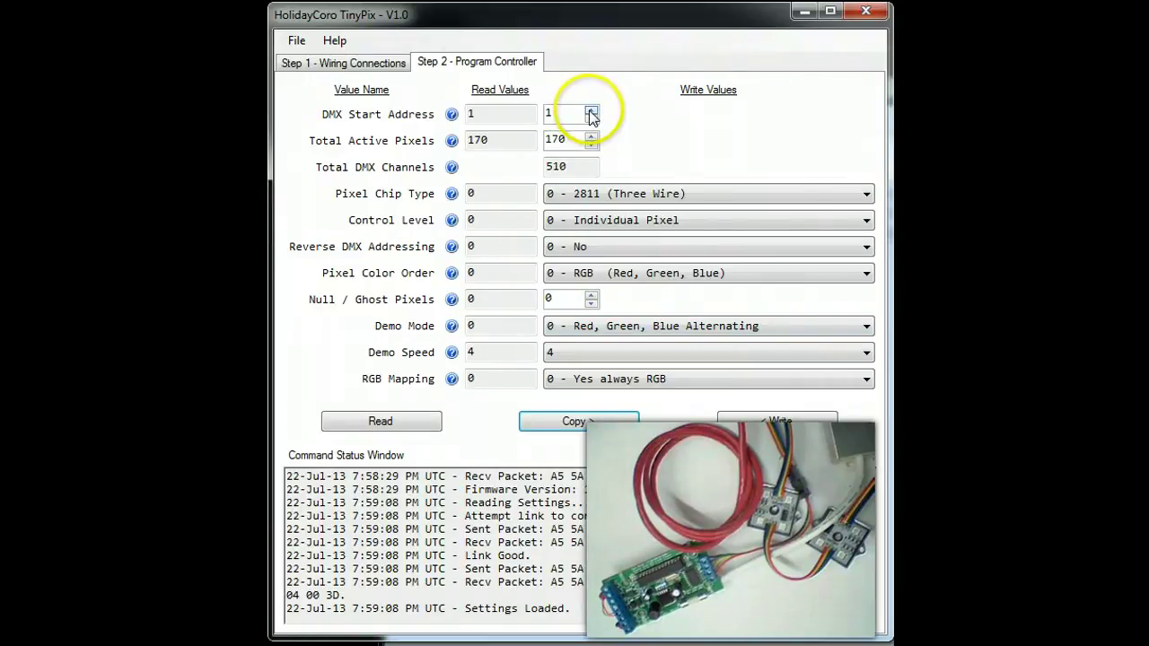
Review the help notes for the controller settings and the DMX start address and total active pixels values.
mouse_move(451, 115)
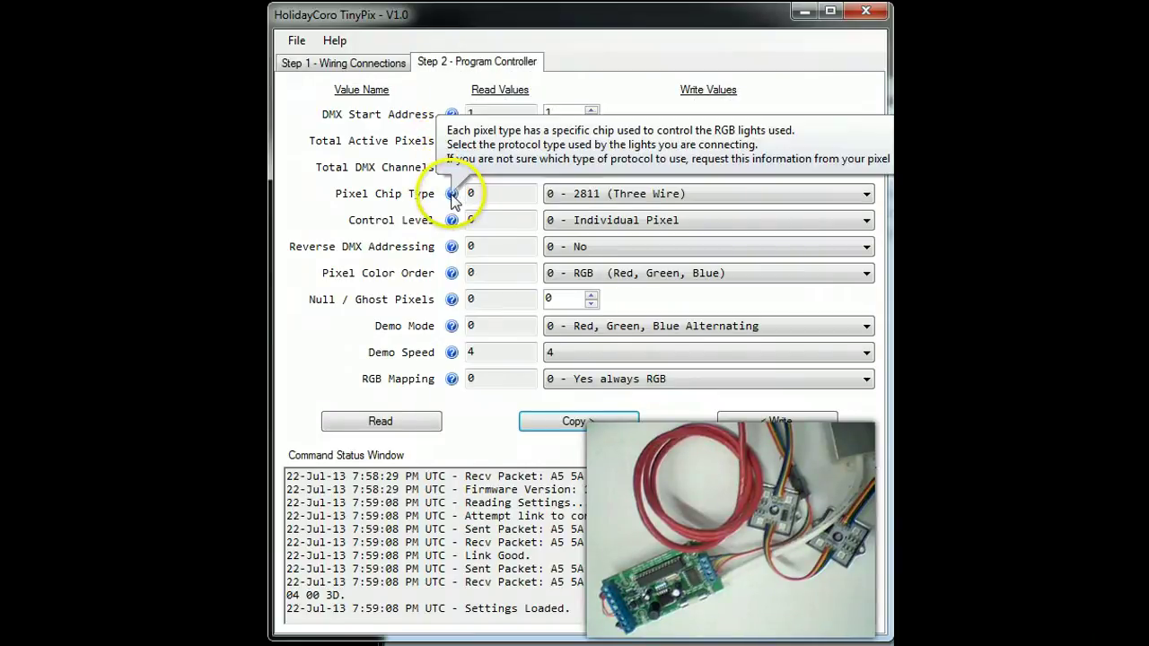
mouse_move(452, 251)
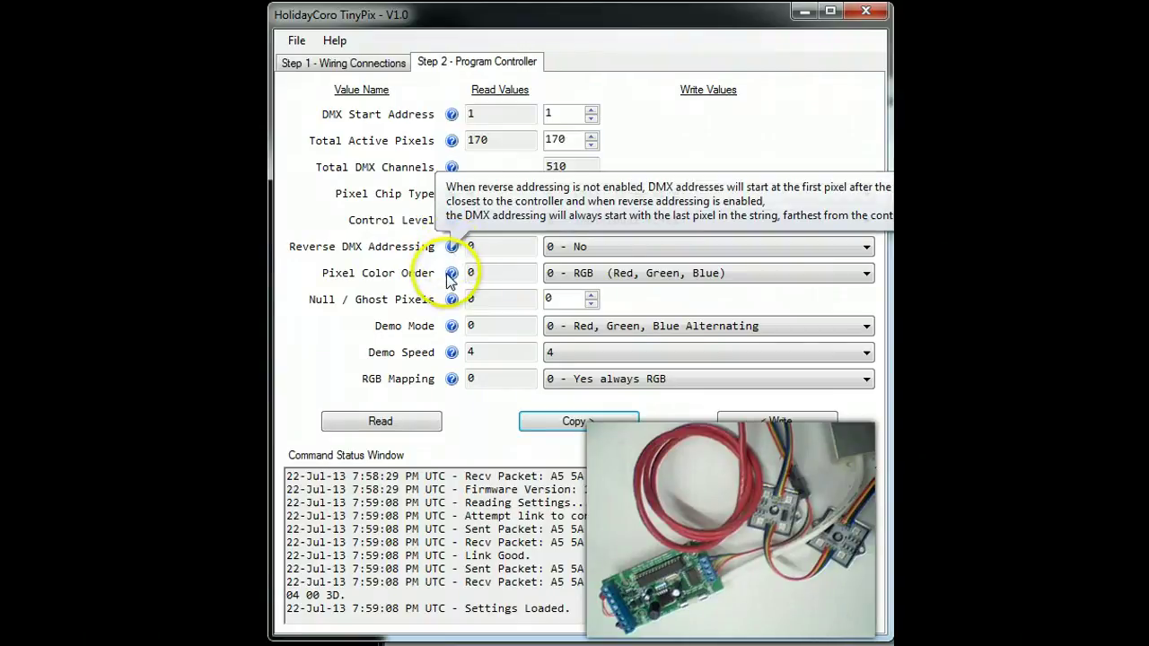
mouse_move(451, 277)
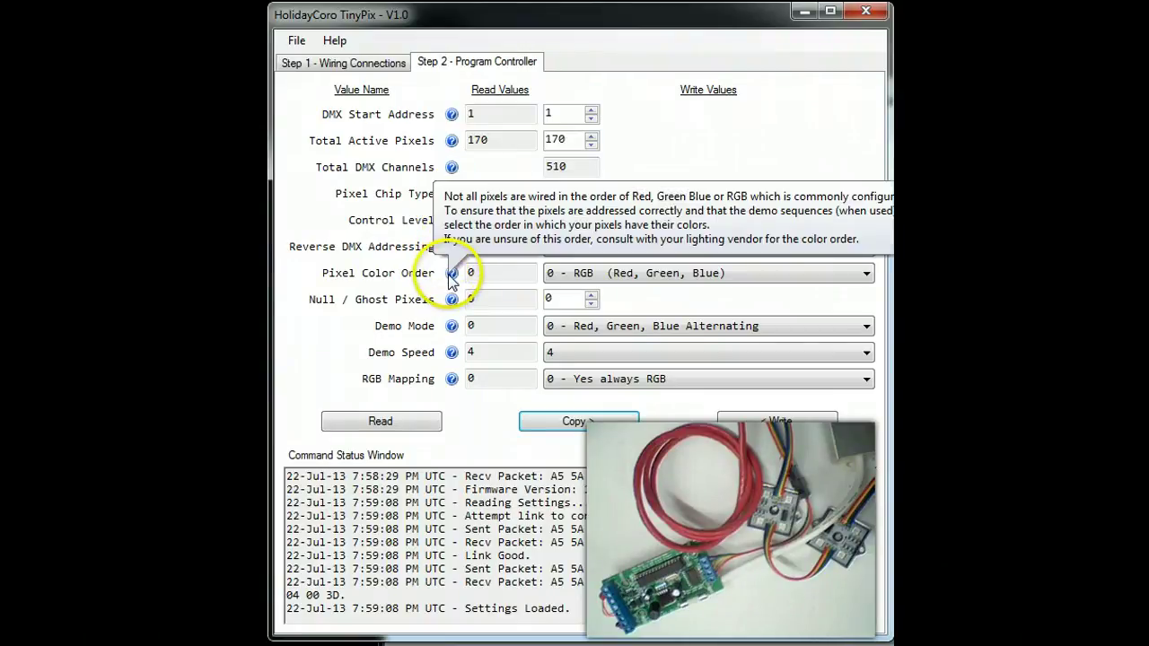
double_click(566, 112)
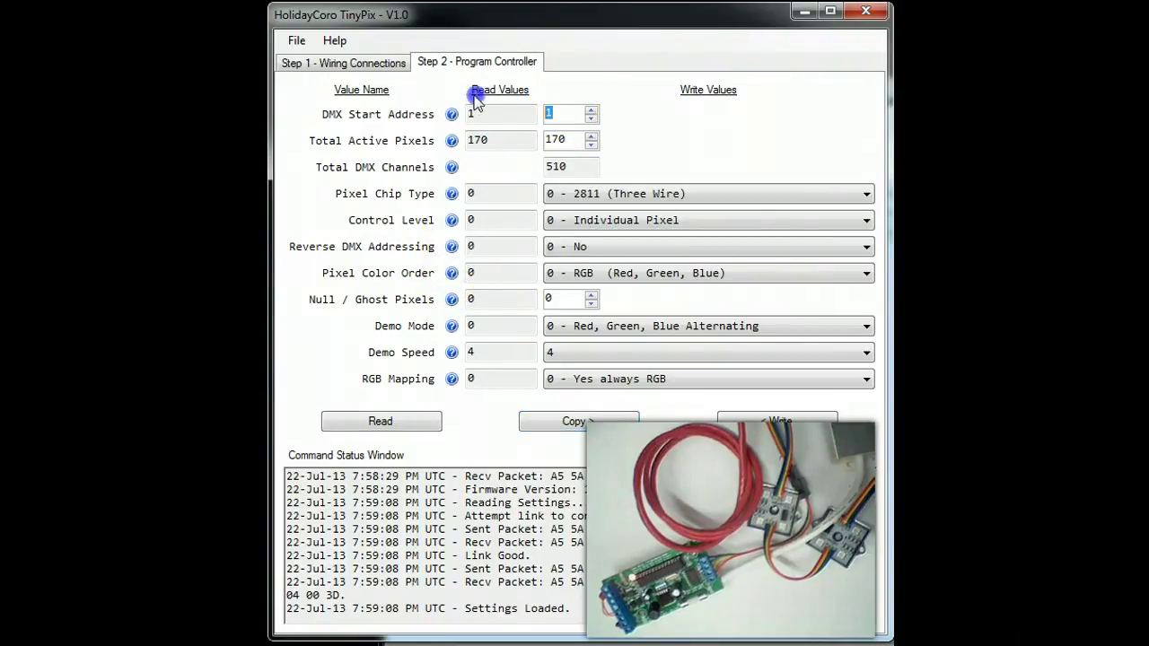
left_click(518, 144)
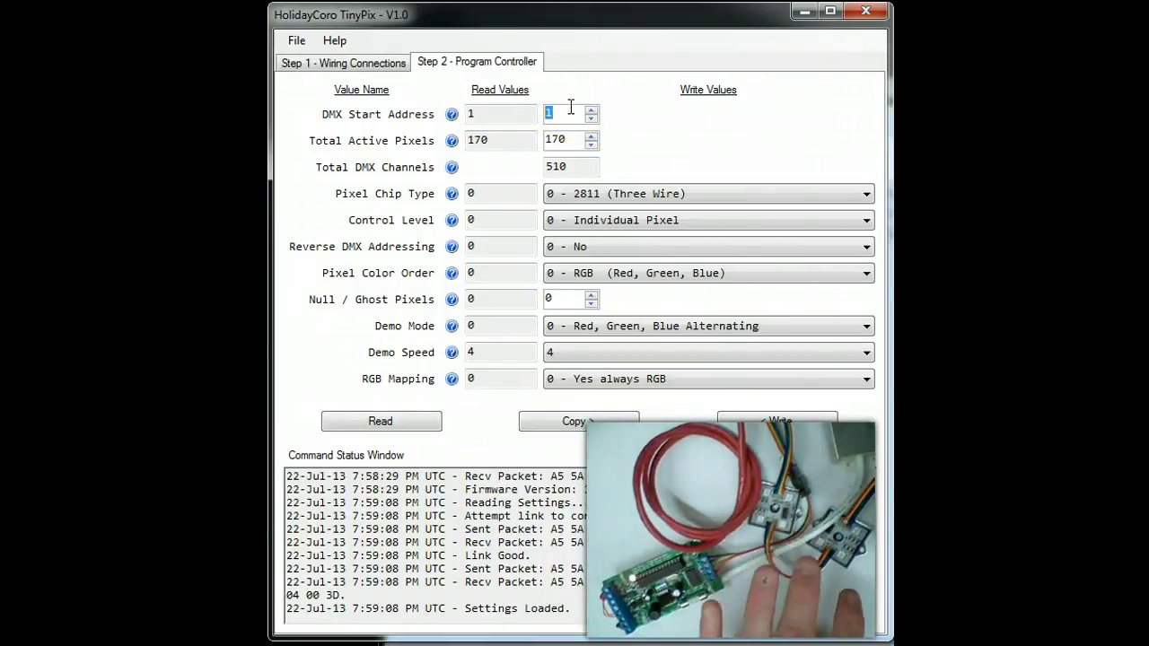
left_click(495, 141)
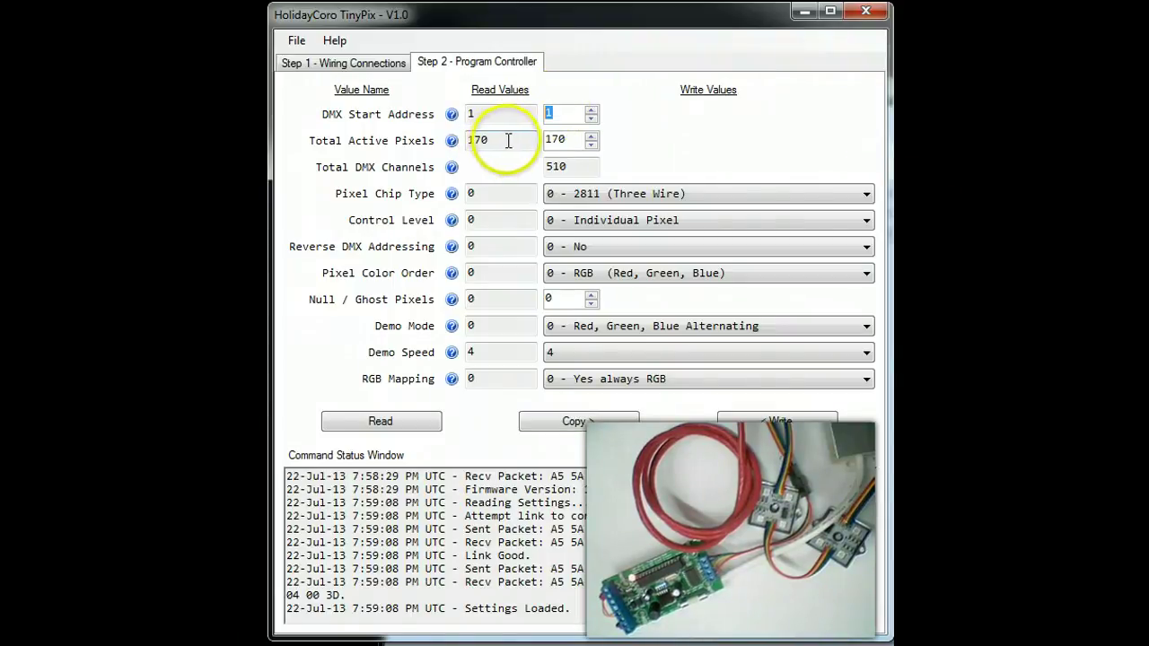
Set the Total Active Pixels write value to 20 and check the calculated total of DMX channels.
double_click(558, 140)
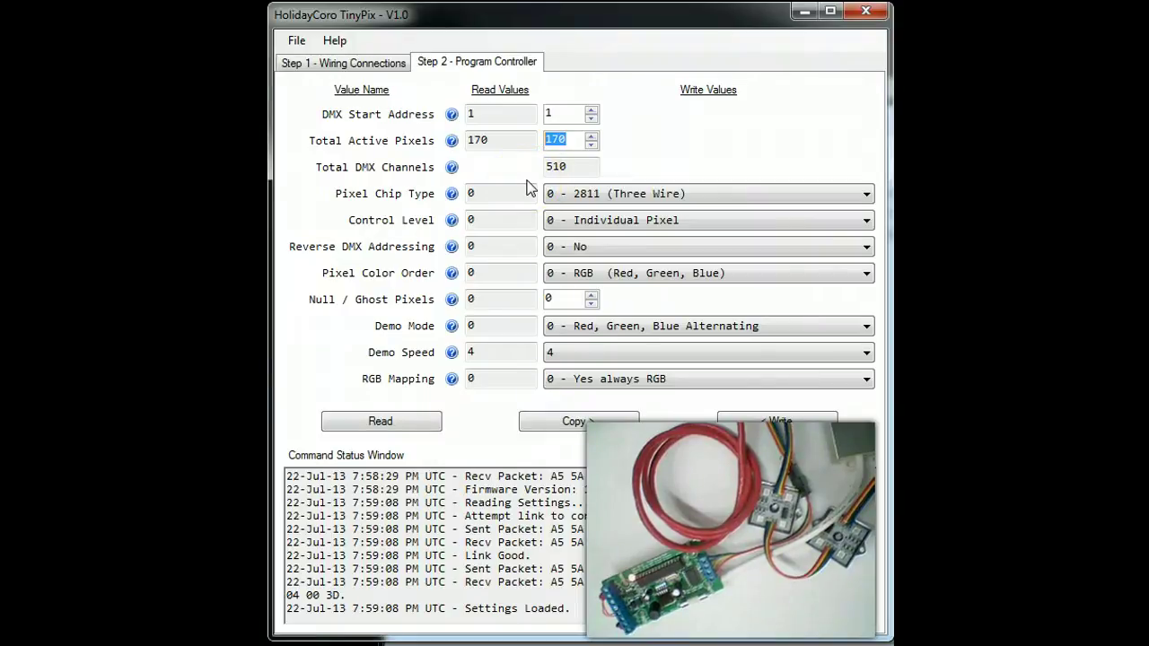
left_click(592, 146)
left_click(592, 145)
double_click(565, 140)
type("20")
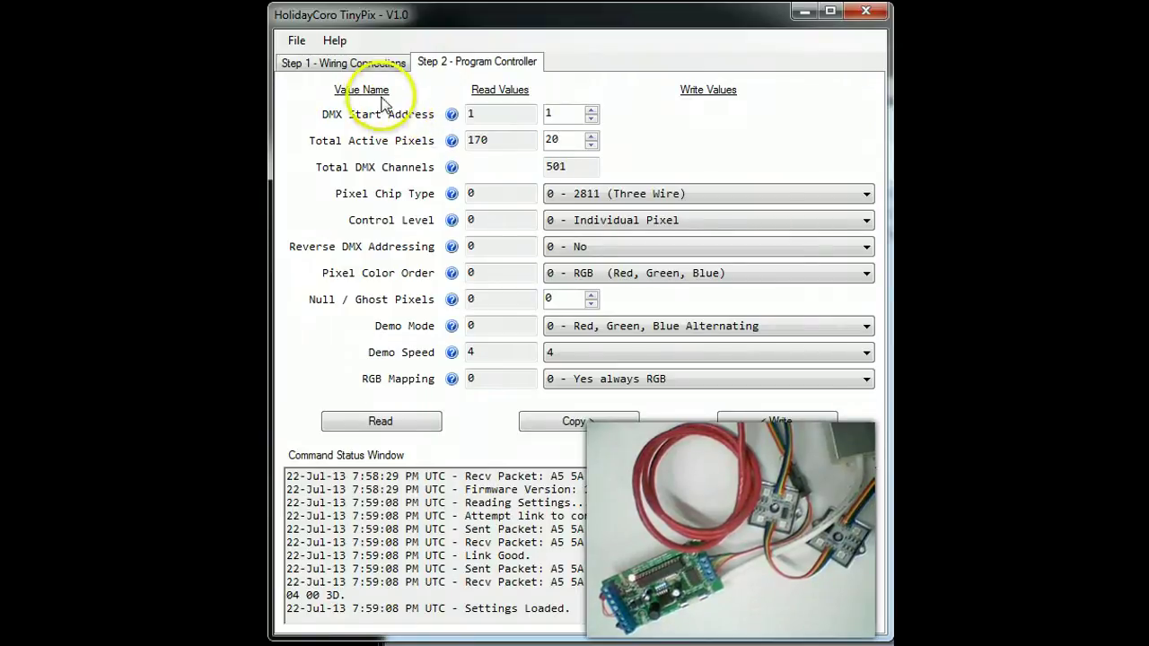
key("Tab")
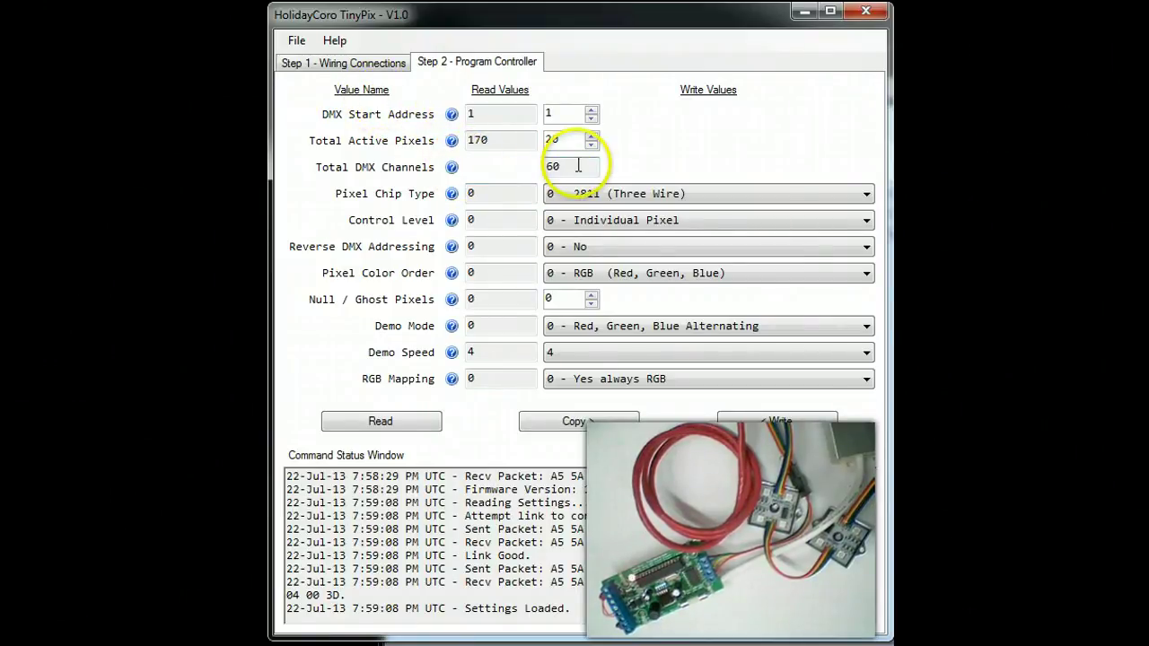
left_click_drag(577, 166, 506, 162)
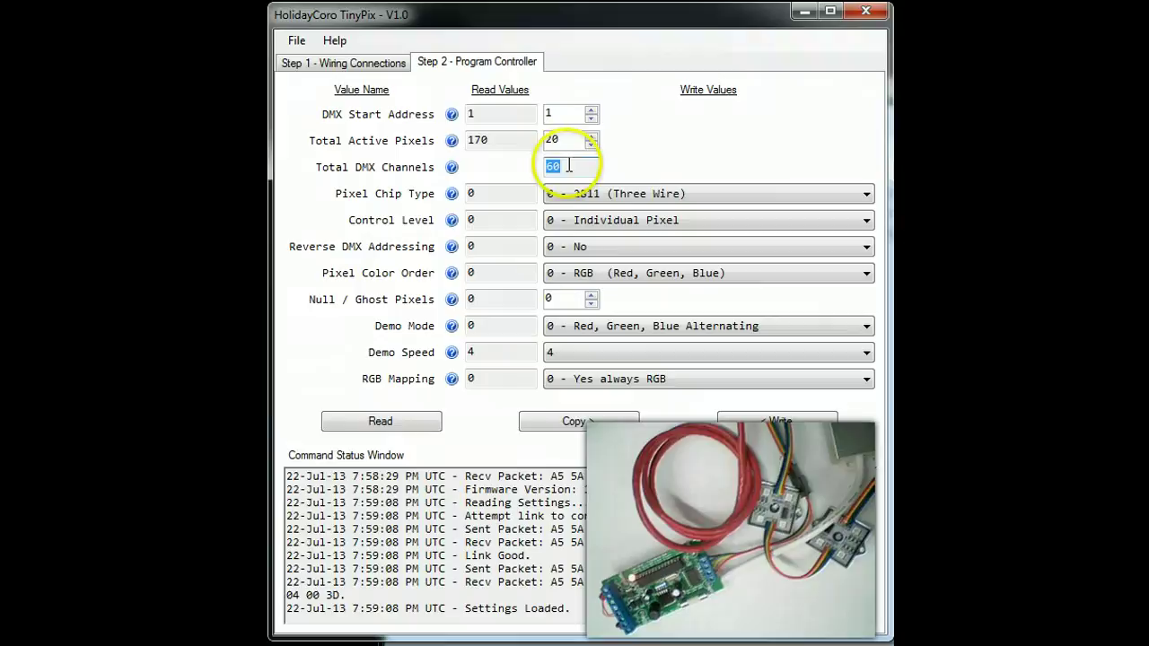
Set the Pixel Chip Type write value to 1 - 2801 (Four Wire).
left_click(574, 192)
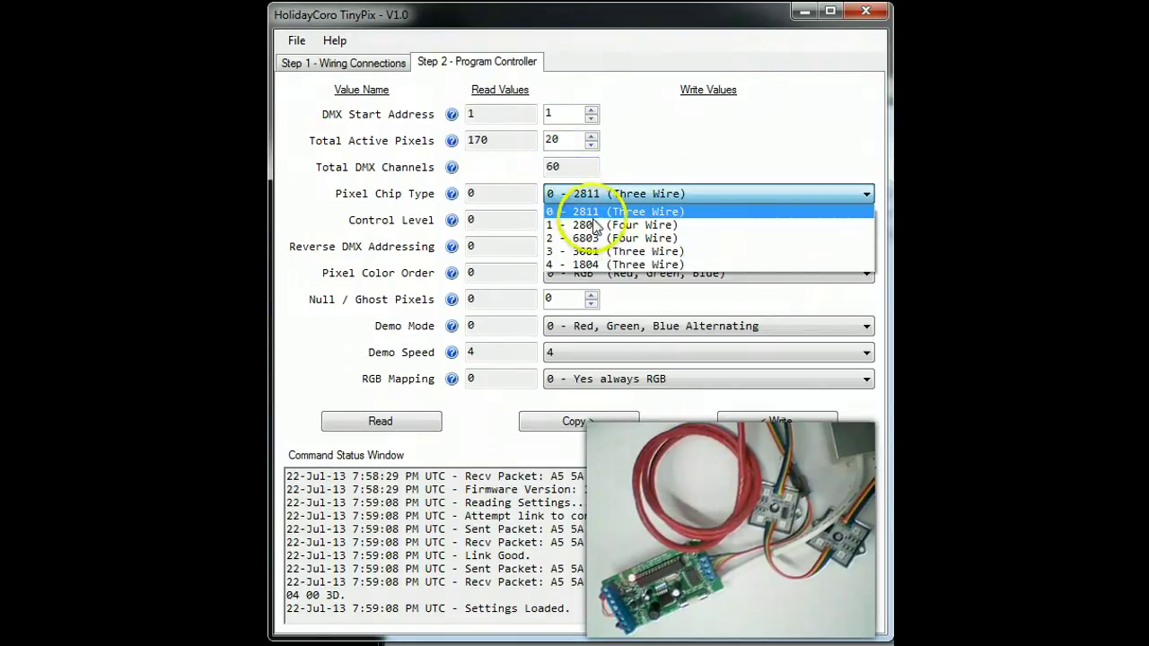
left_click(580, 224)
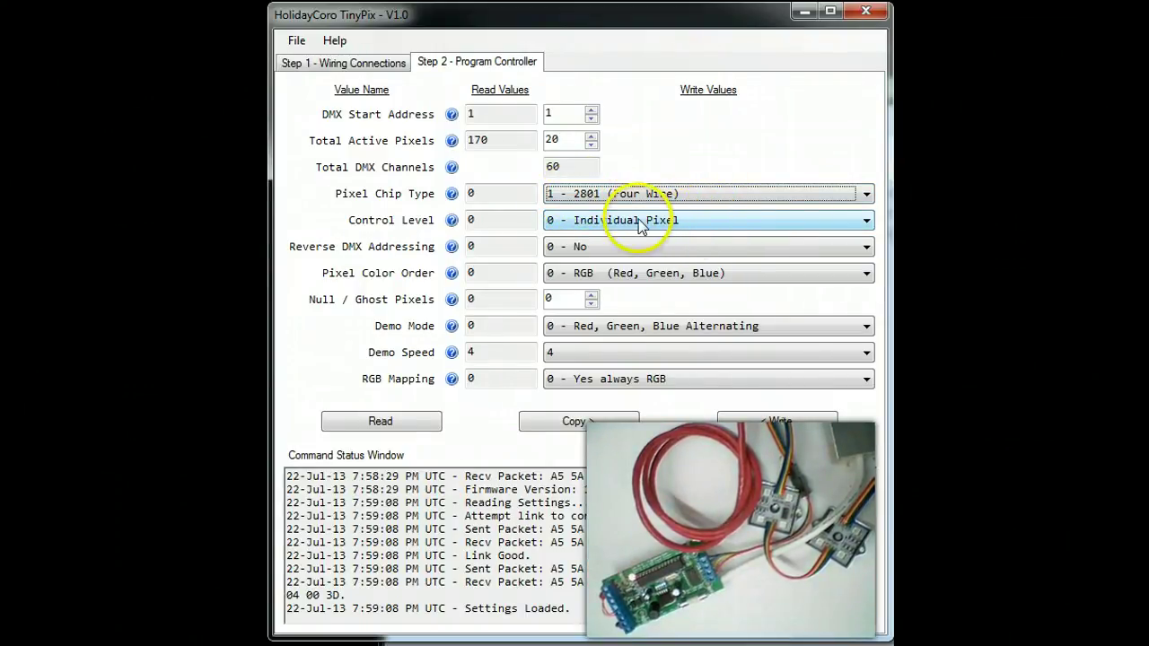
left_click(563, 221)
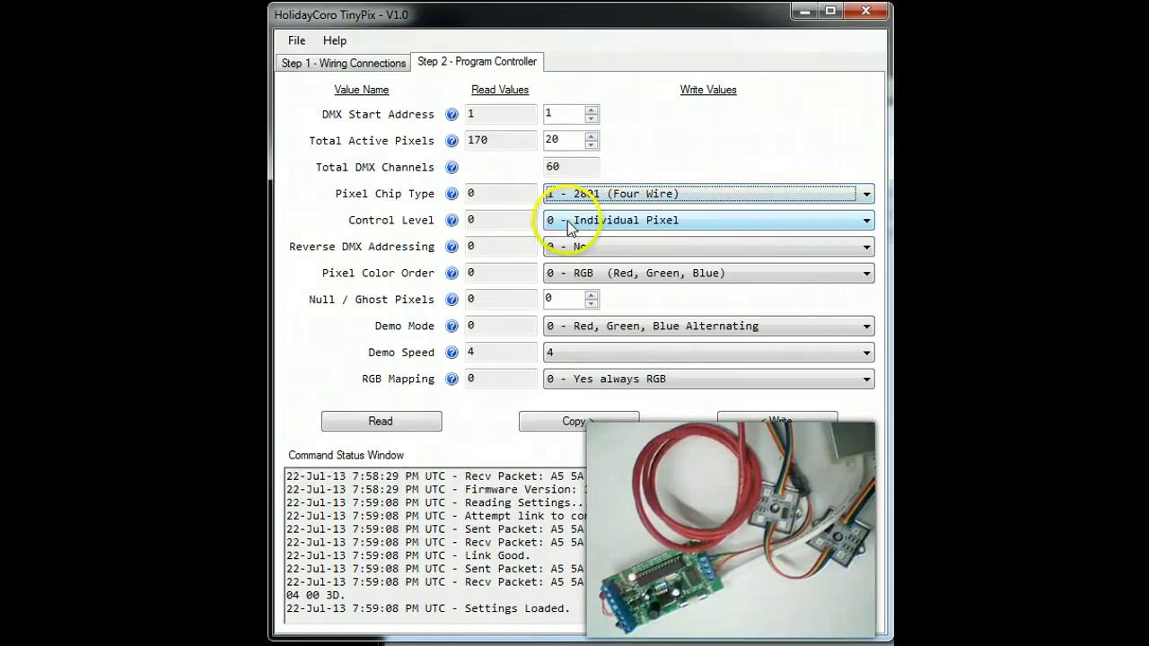
Select 0 - Individual Pixel as the Control Level write value and keep Reverse DMX Addressing at 0 - No.
left_click(567, 221)
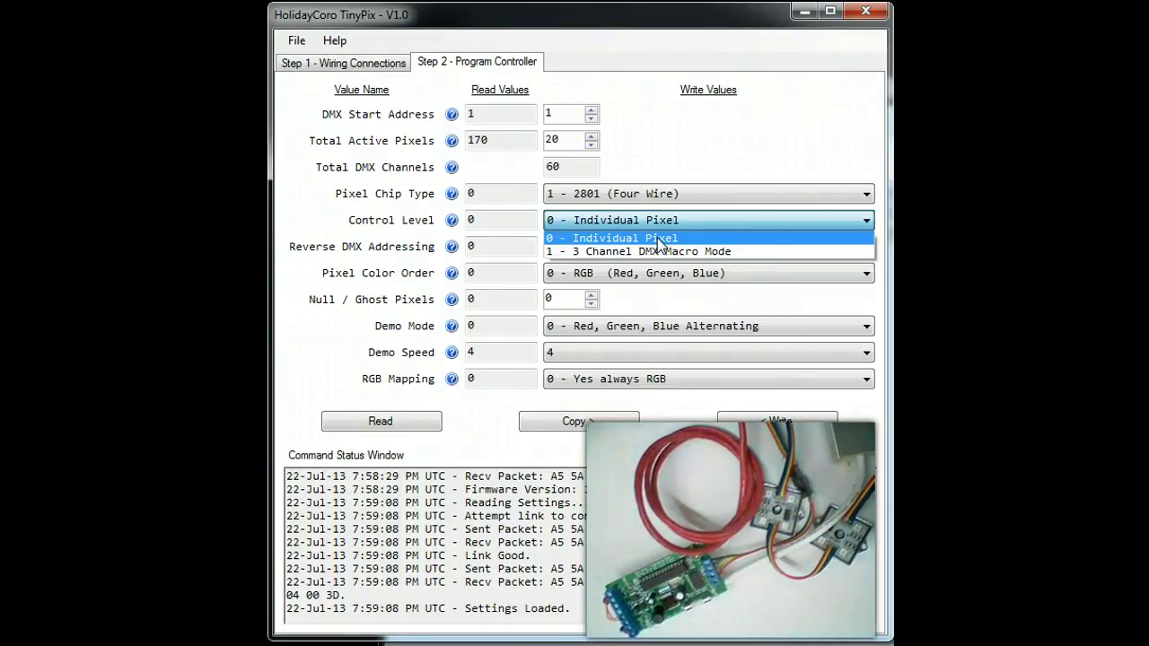
left_click(659, 239)
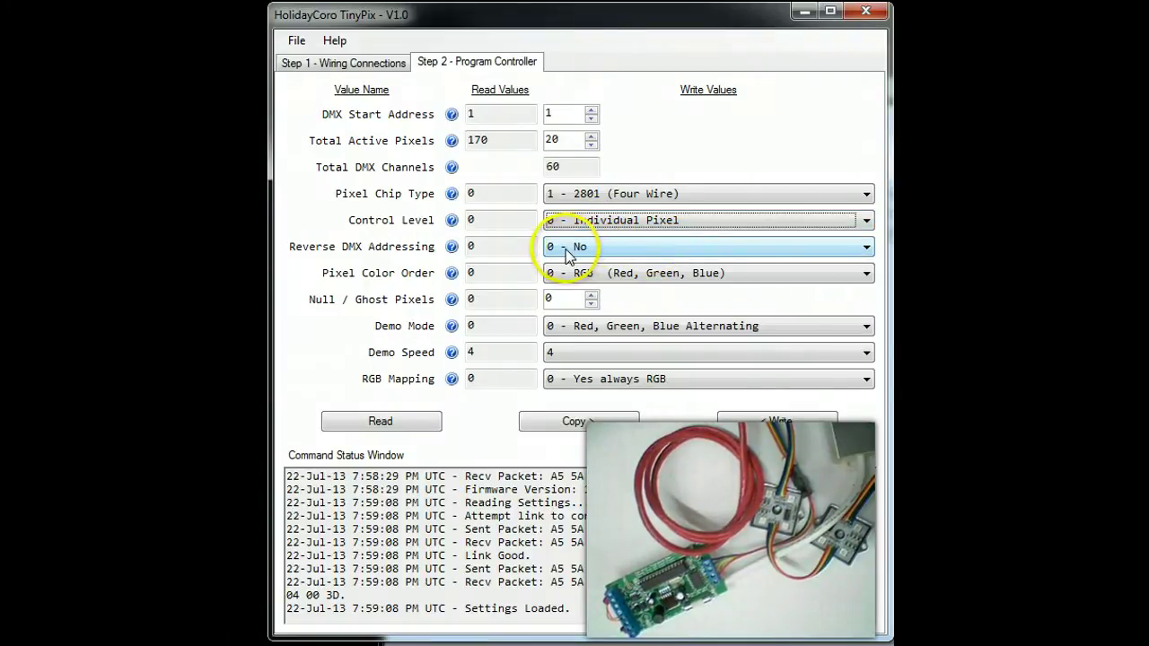
left_click(579, 250)
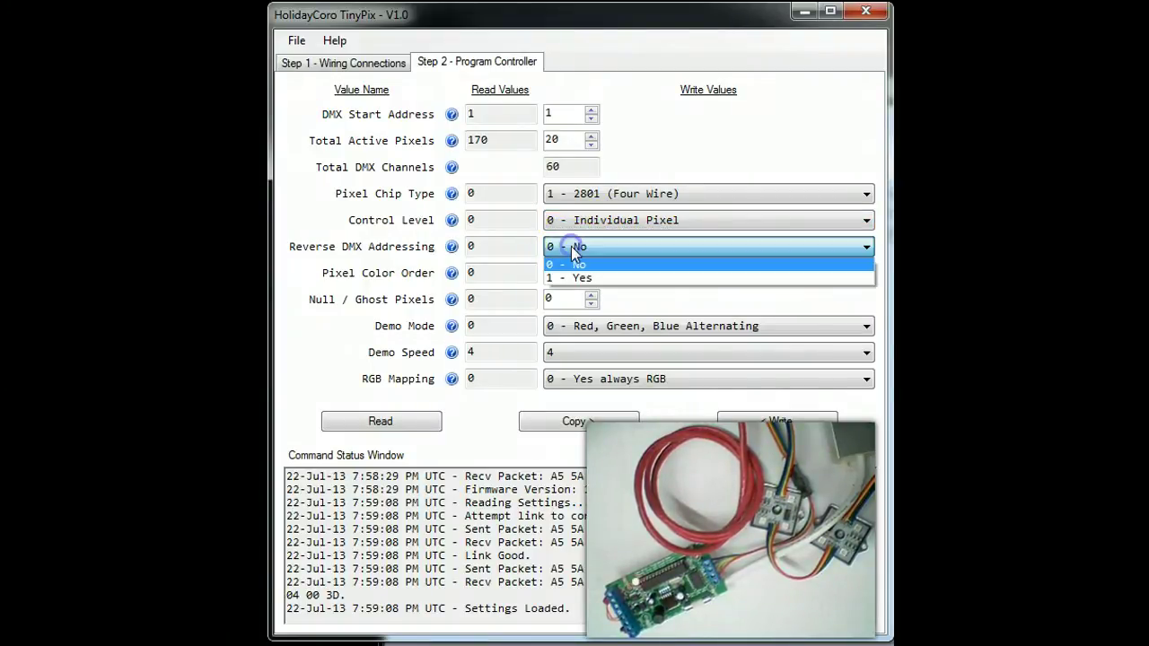
left_click(607, 277)
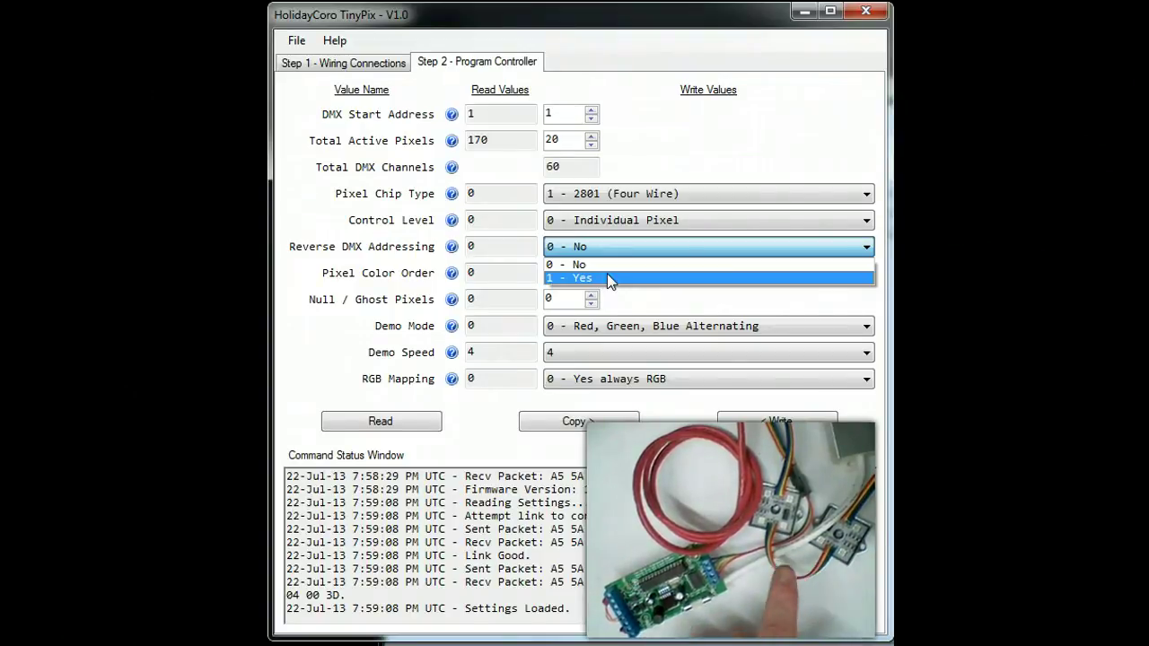
left_click(733, 158)
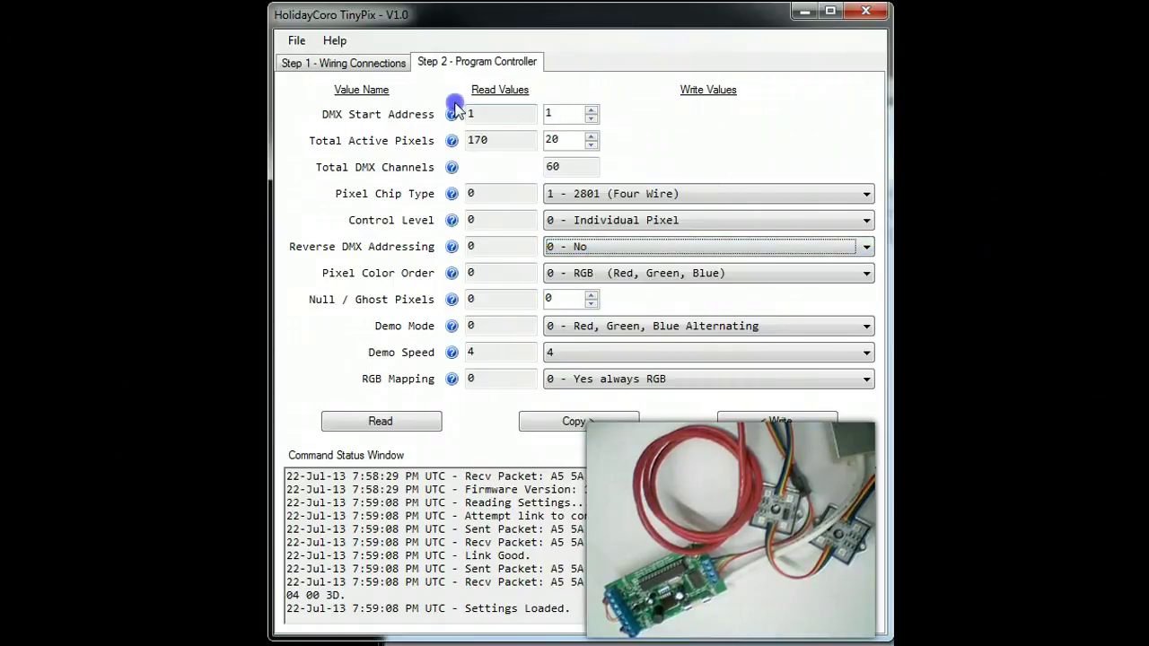
left_click(526, 110)
double_click(546, 114)
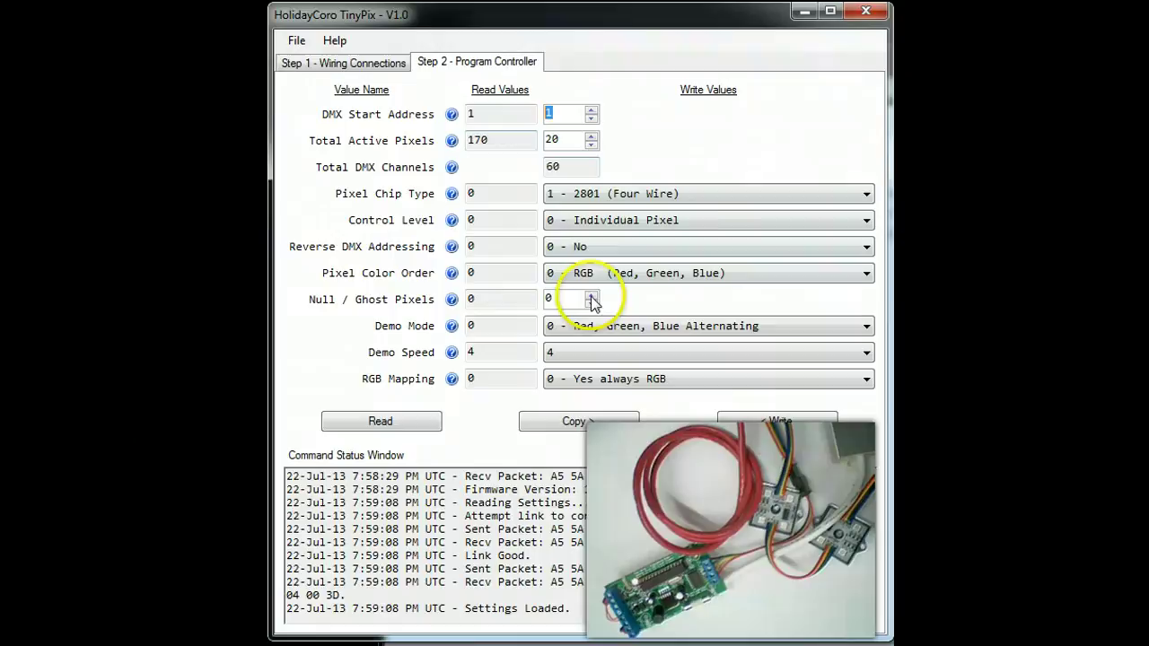
left_click(579, 250)
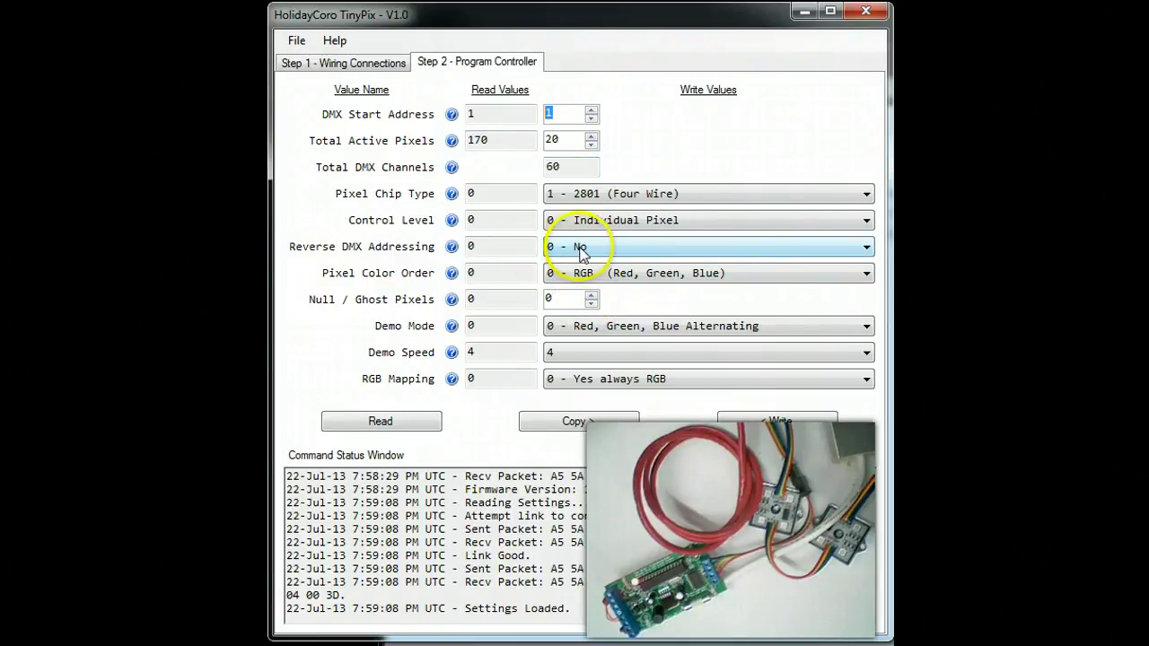
left_click(581, 282)
Try 1 - RBG (Red, Blue, Green) and 2 - GRB (Green, Red, Blue) as the Pixel Color Order write value.
left_click(586, 275)
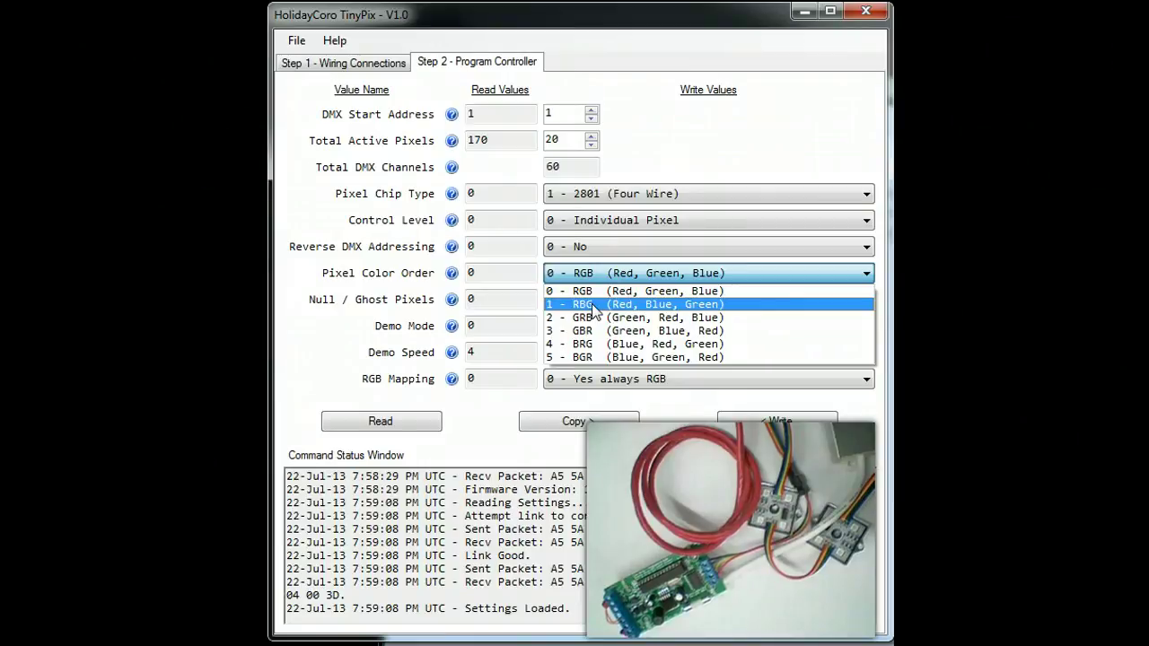
left_click(595, 305)
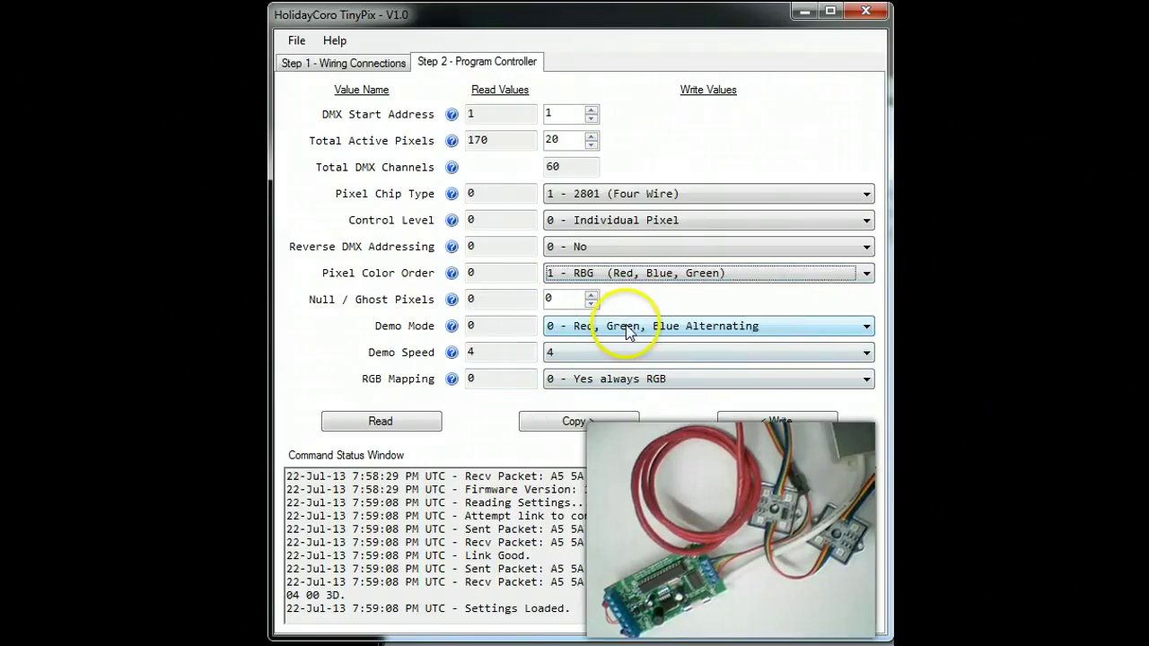
left_click(610, 329)
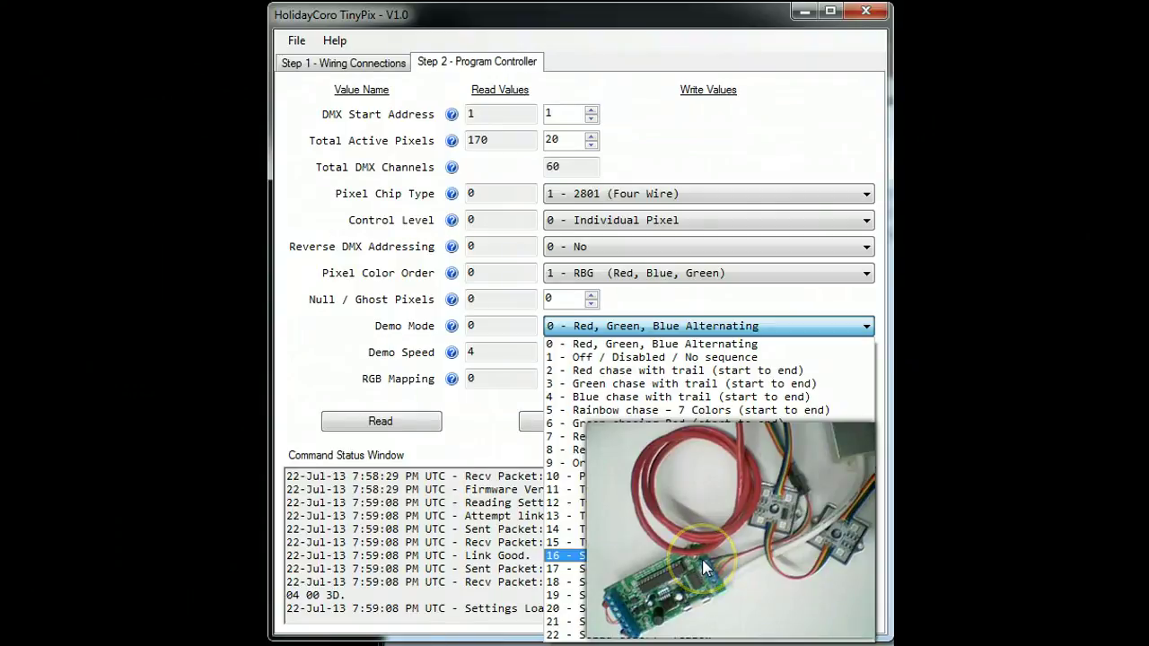
left_click(672, 325)
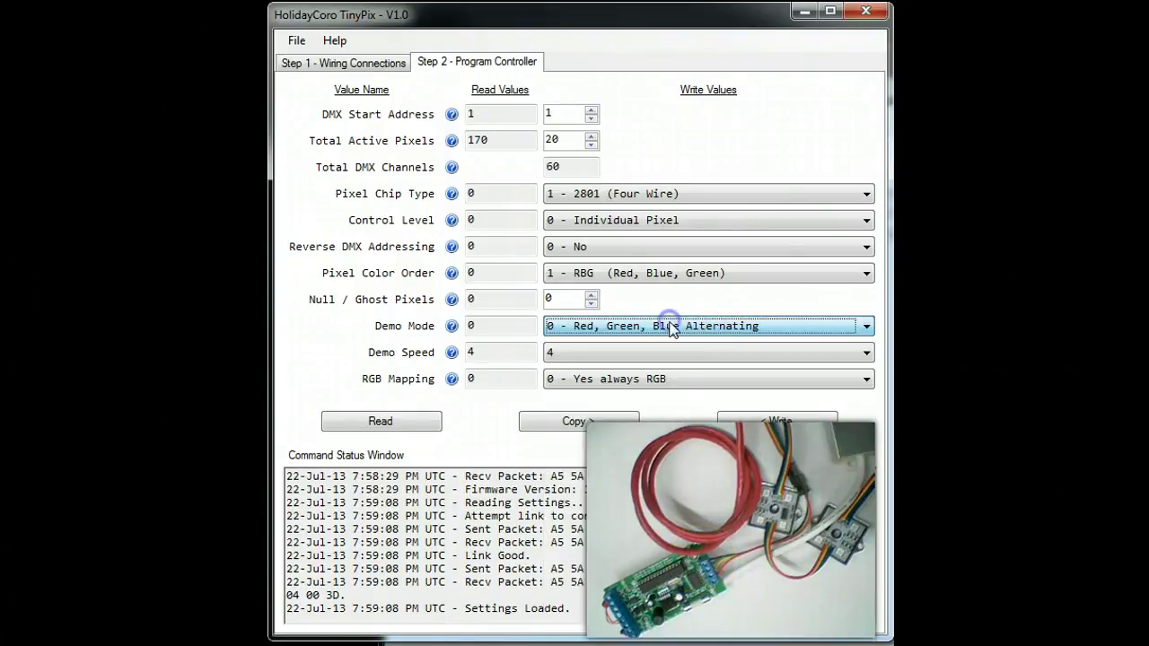
left_click(590, 283)
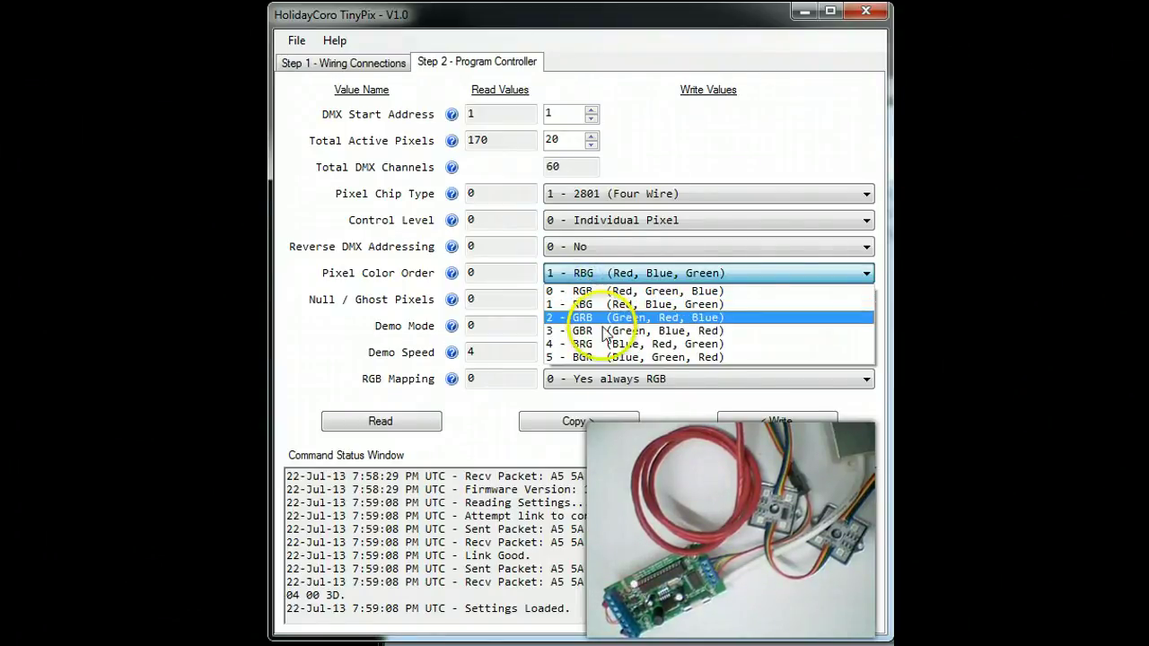
left_click(613, 317)
Try raising the Null / Ghost Pixels write value and return it to 0.
left_click(561, 298)
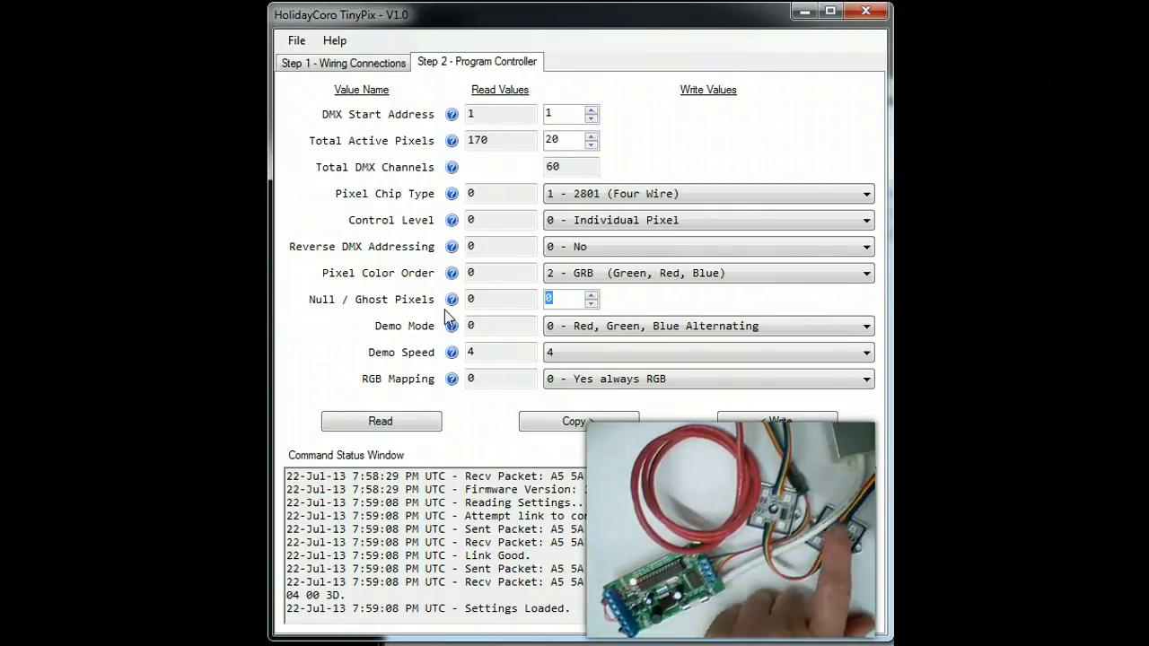
left_click(590, 296)
left_click(591, 297)
left_click(591, 303)
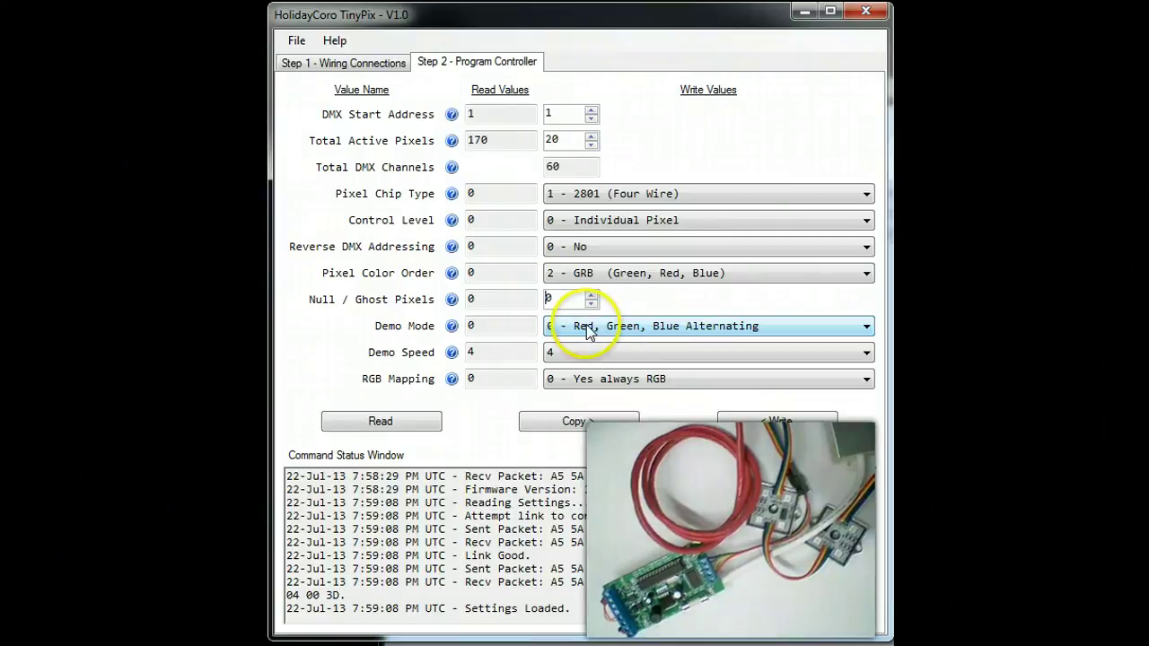
Review the available Demo Mode sequences without changing the selected write value.
left_click(594, 326)
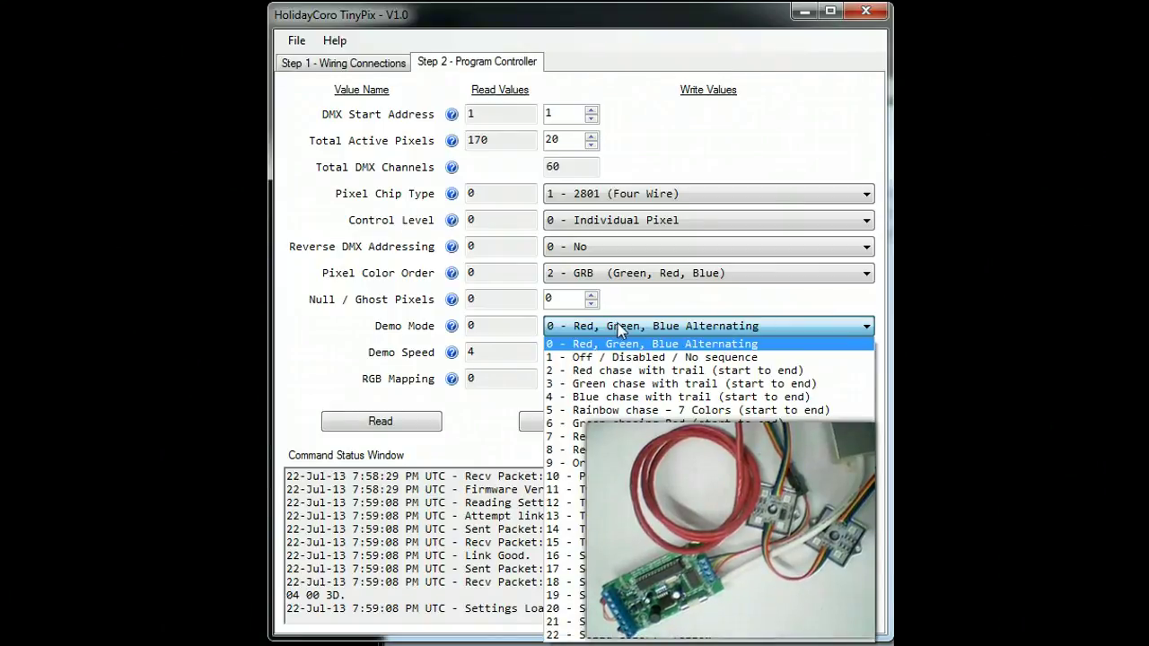
left_click(628, 361)
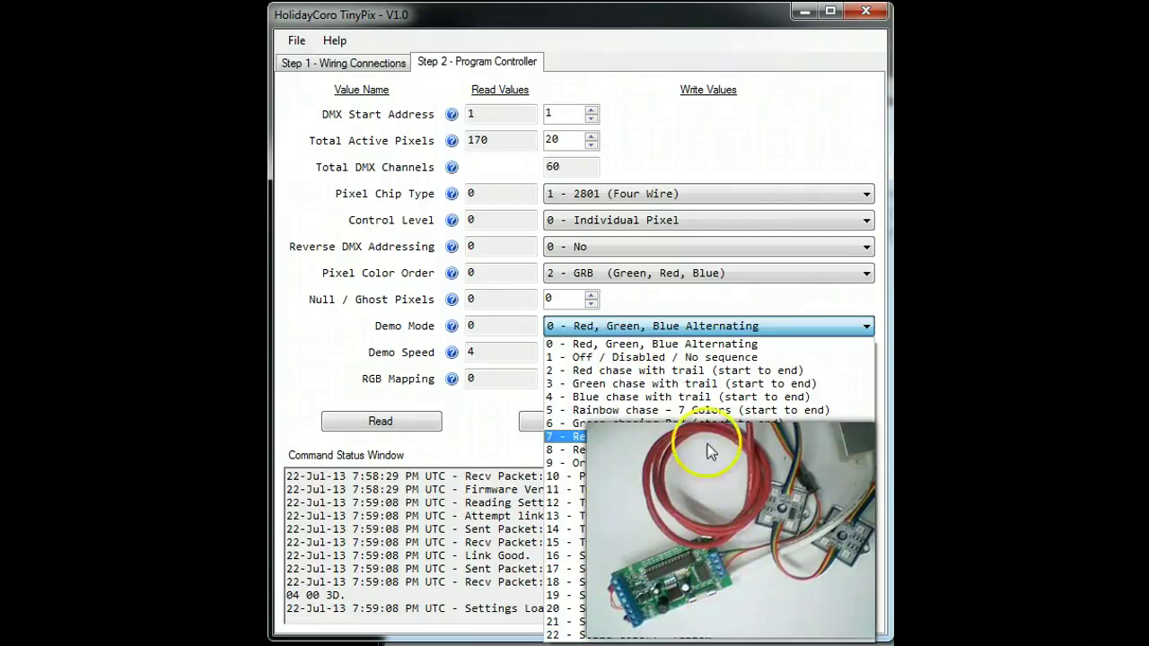
left_click(698, 297)
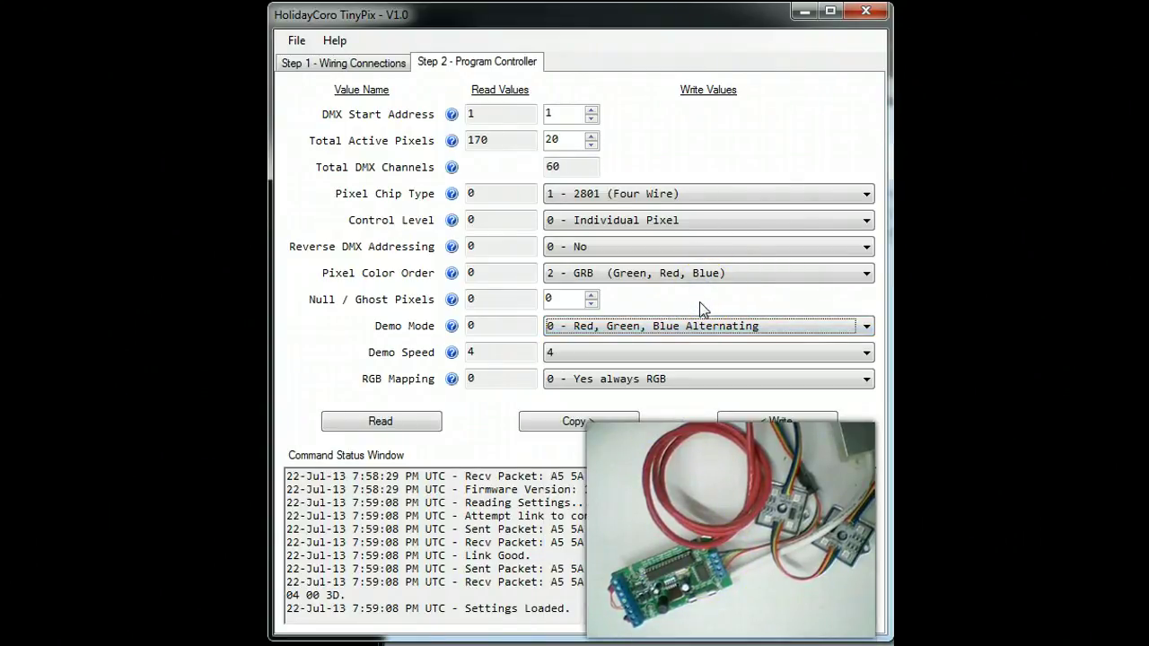
Try the Demo Speed write value at 0 - Fast and 7 - Slow, and return it to 4.
left_click(636, 353)
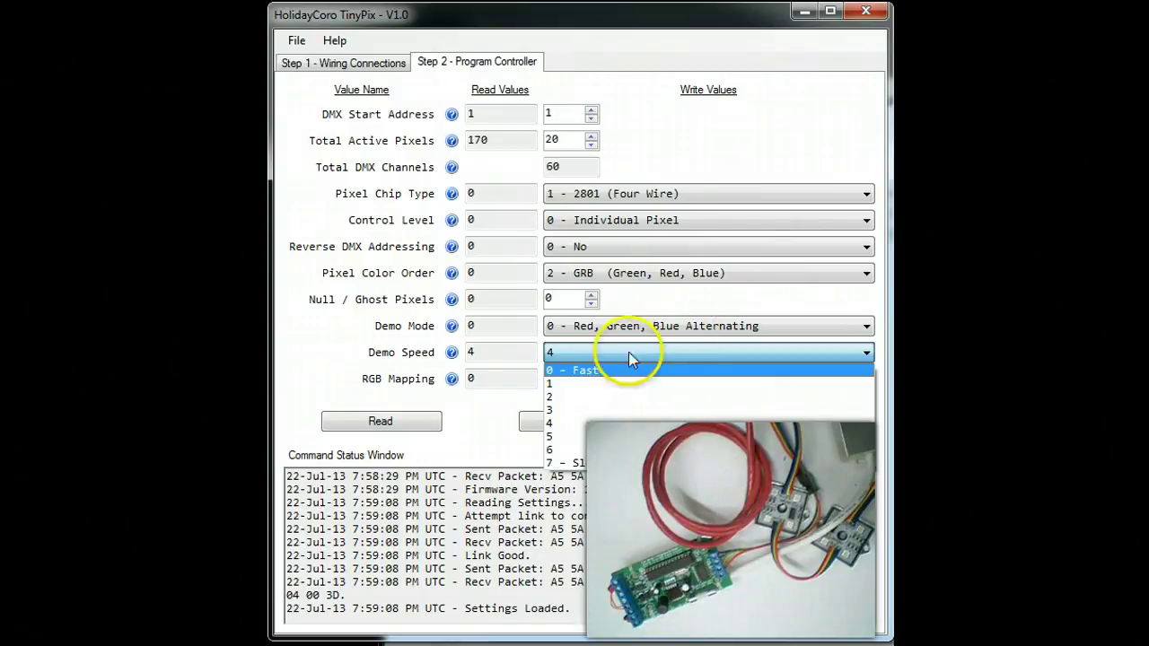
left_click(593, 371)
left_click(588, 352)
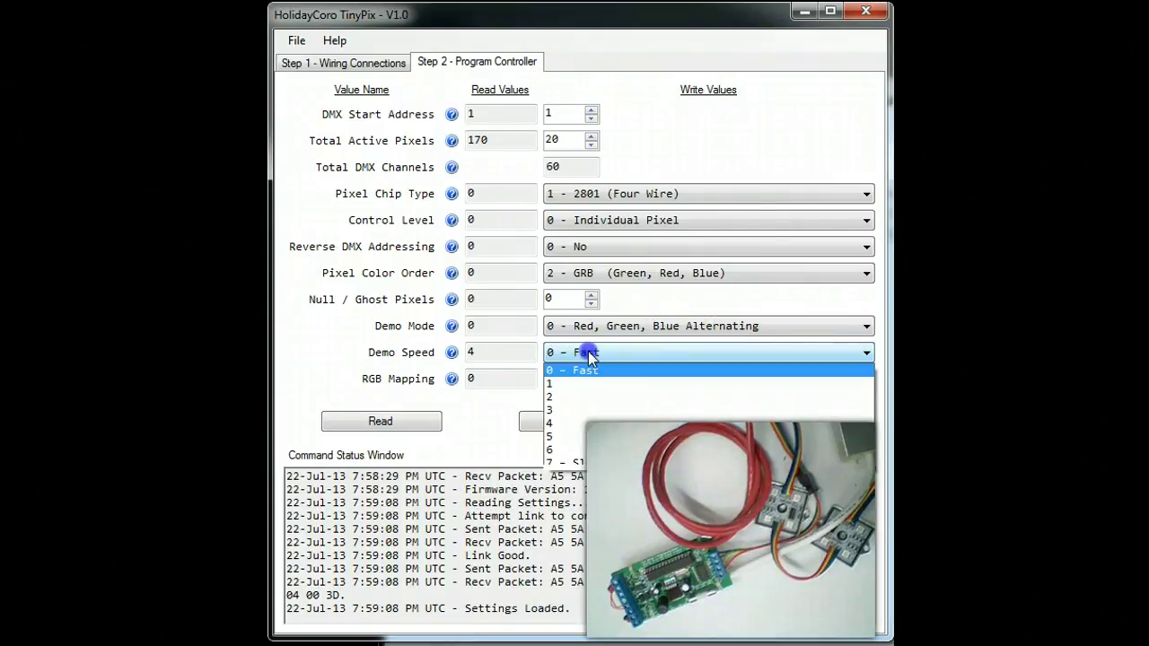
left_click(590, 464)
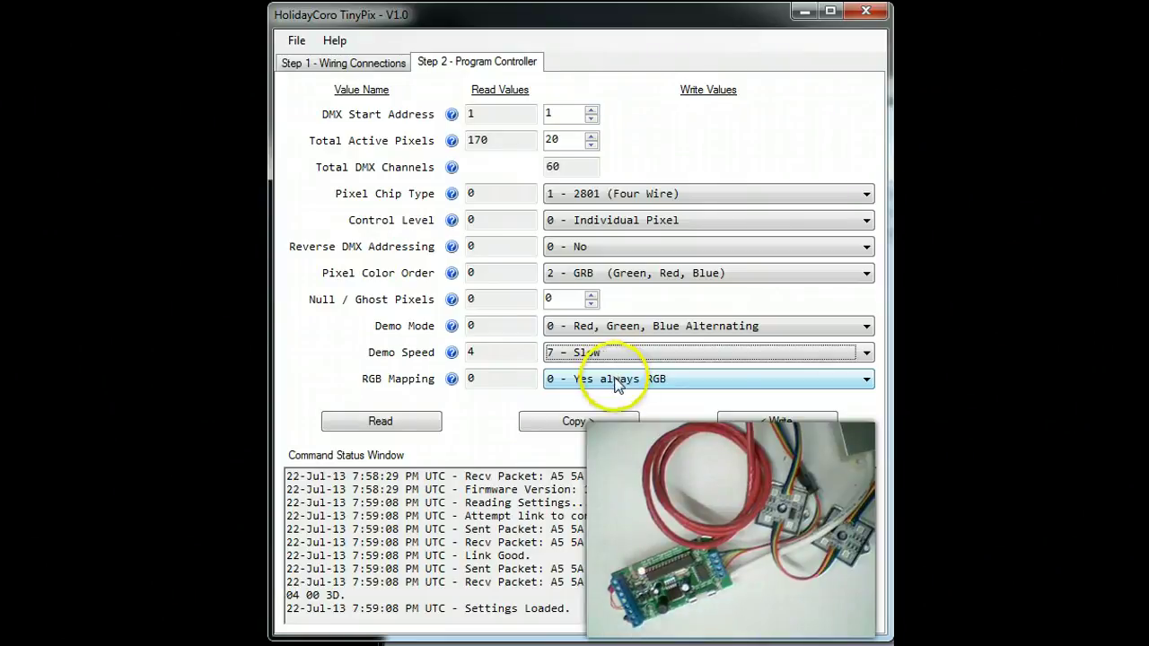
left_click(610, 378)
left_click(617, 354)
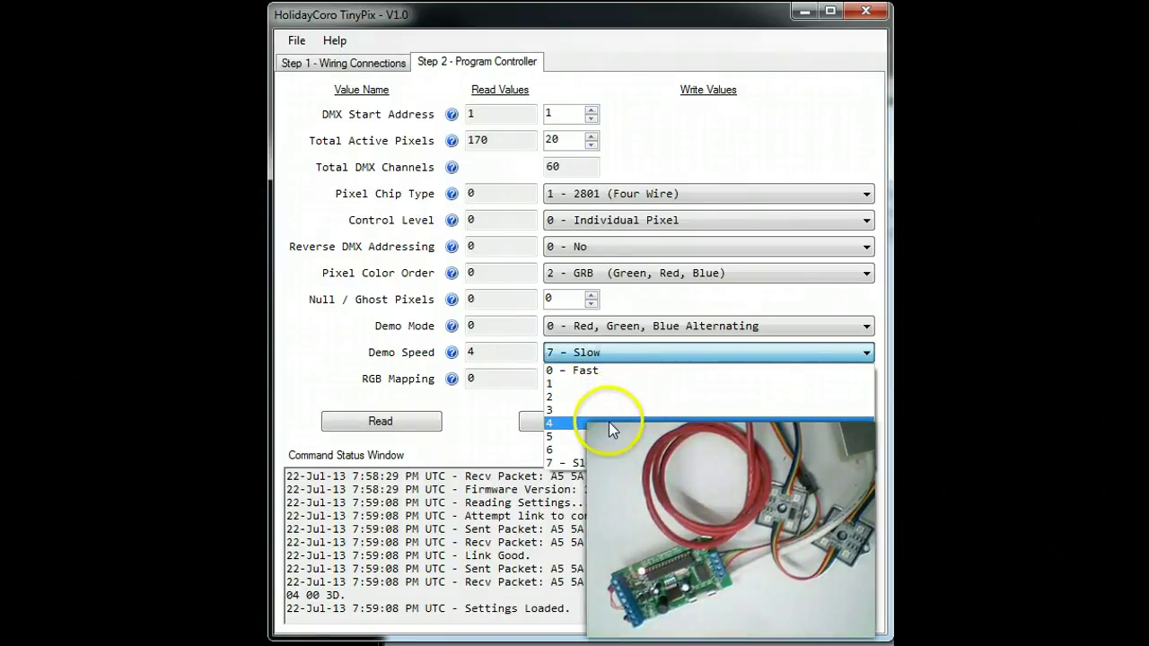
left_click(609, 422)
Select 0 - Yes always RGB for RGB Mapping and set Pixel Color Order to 0 - RGB (Red, Green, Blue).
left_click(614, 380)
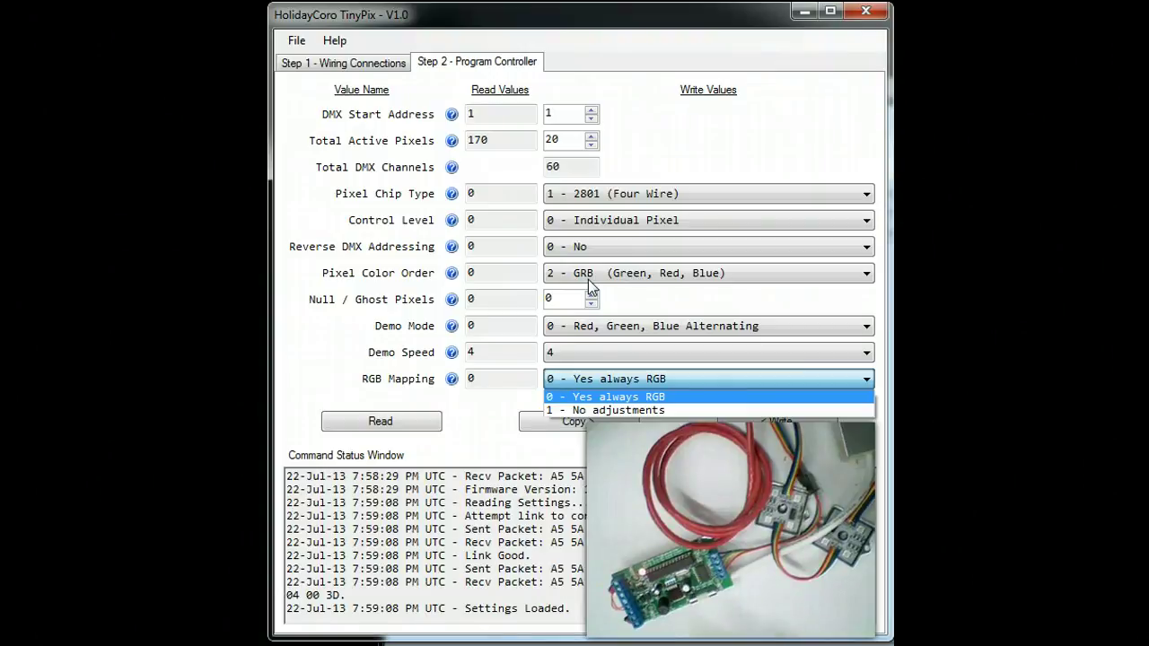
left_click(594, 398)
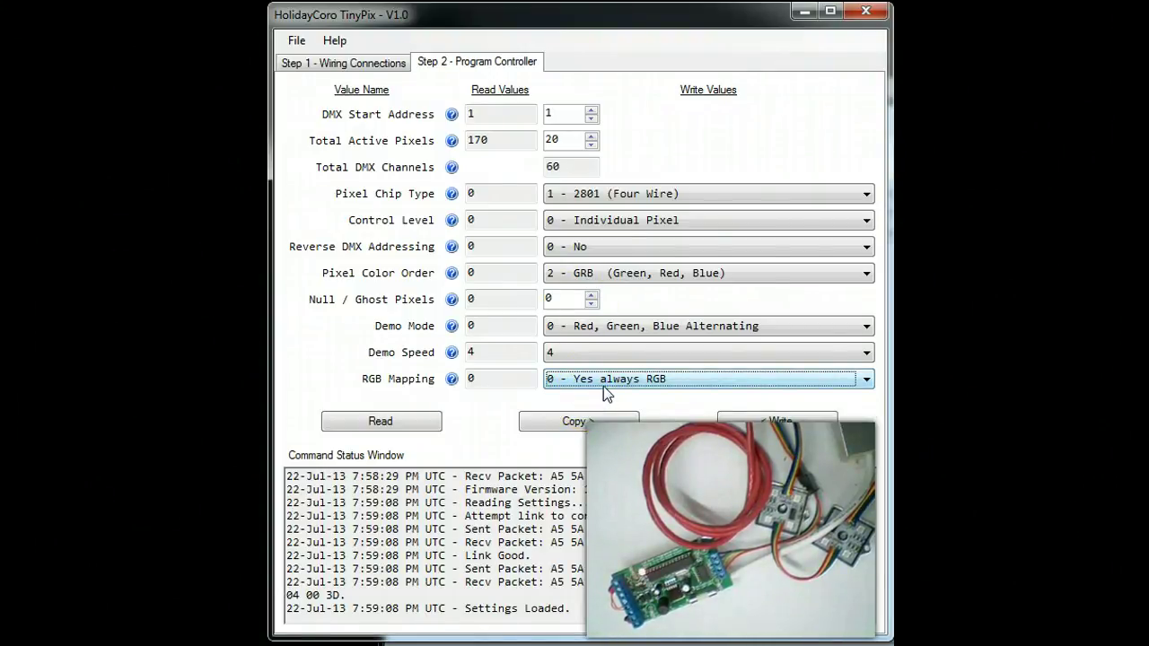
left_click(609, 274)
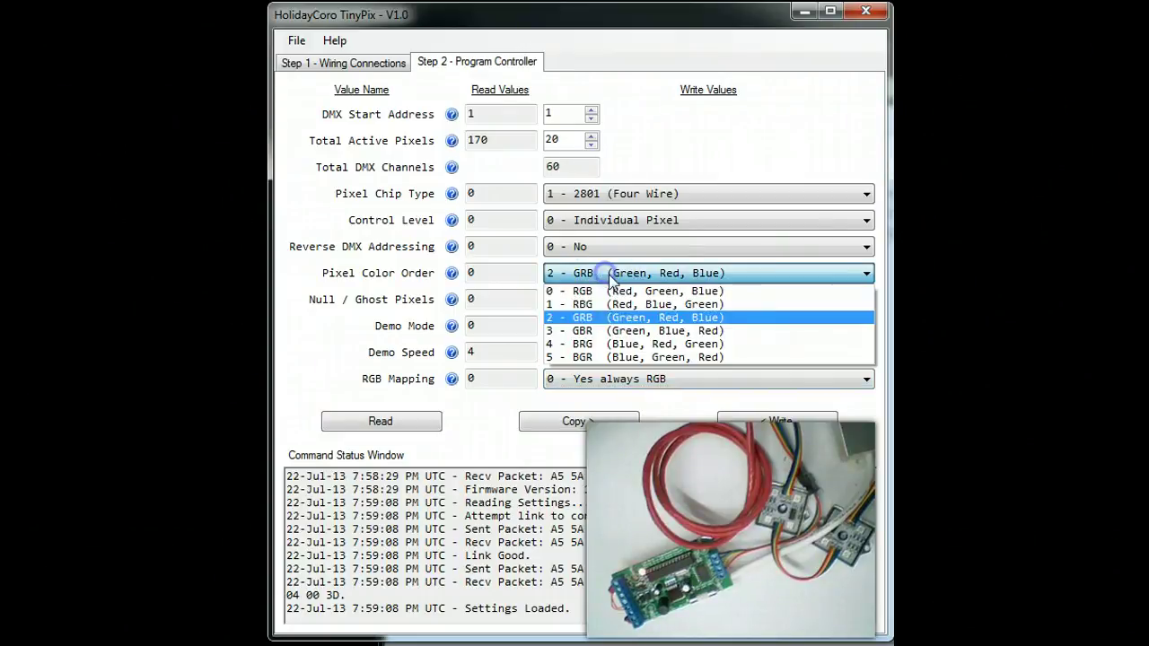
left_click(607, 292)
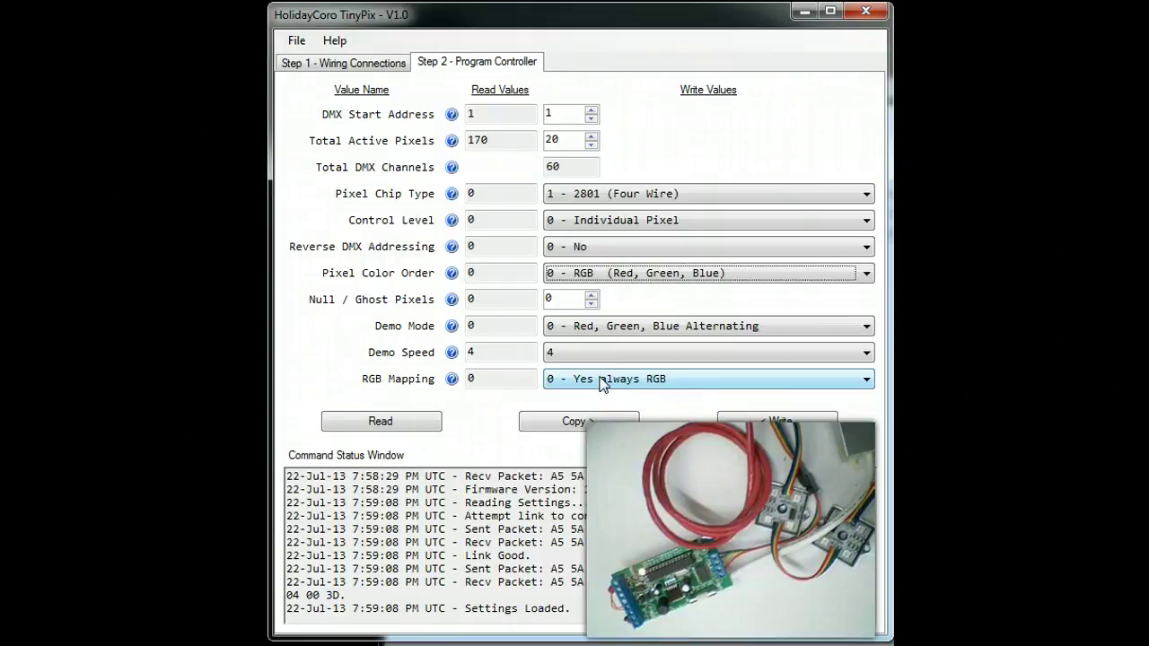
Write the configured values to the controller and review the write entries in the command status log.
left_click(659, 385)
left_click(758, 425)
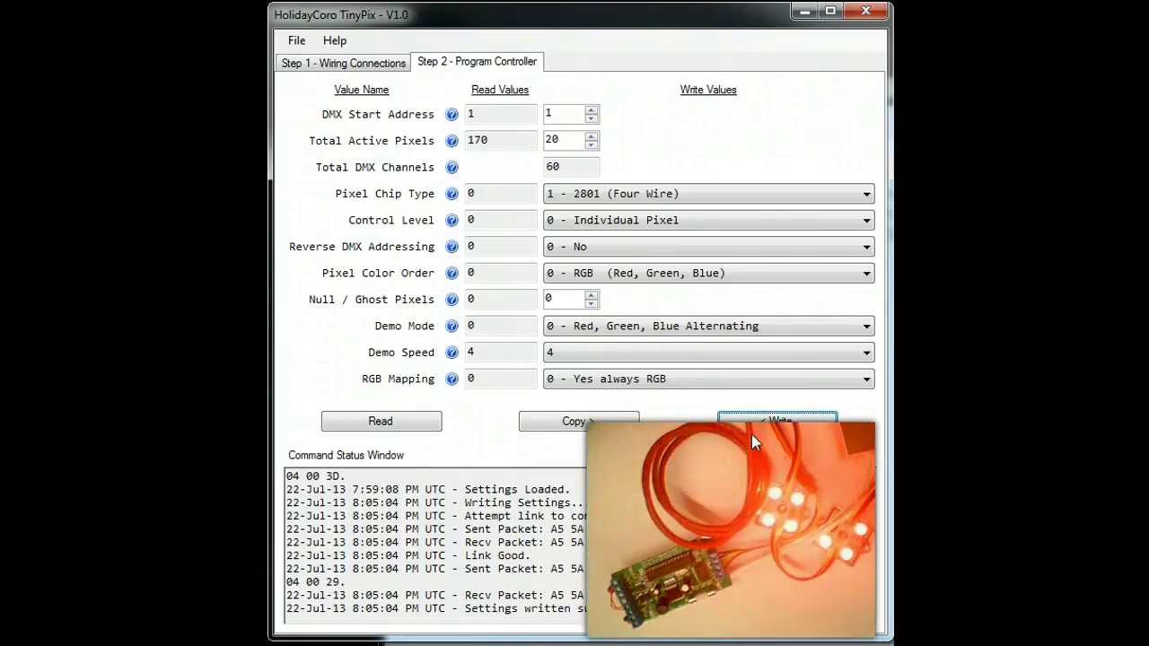
scroll(874, 588, "up", 1)
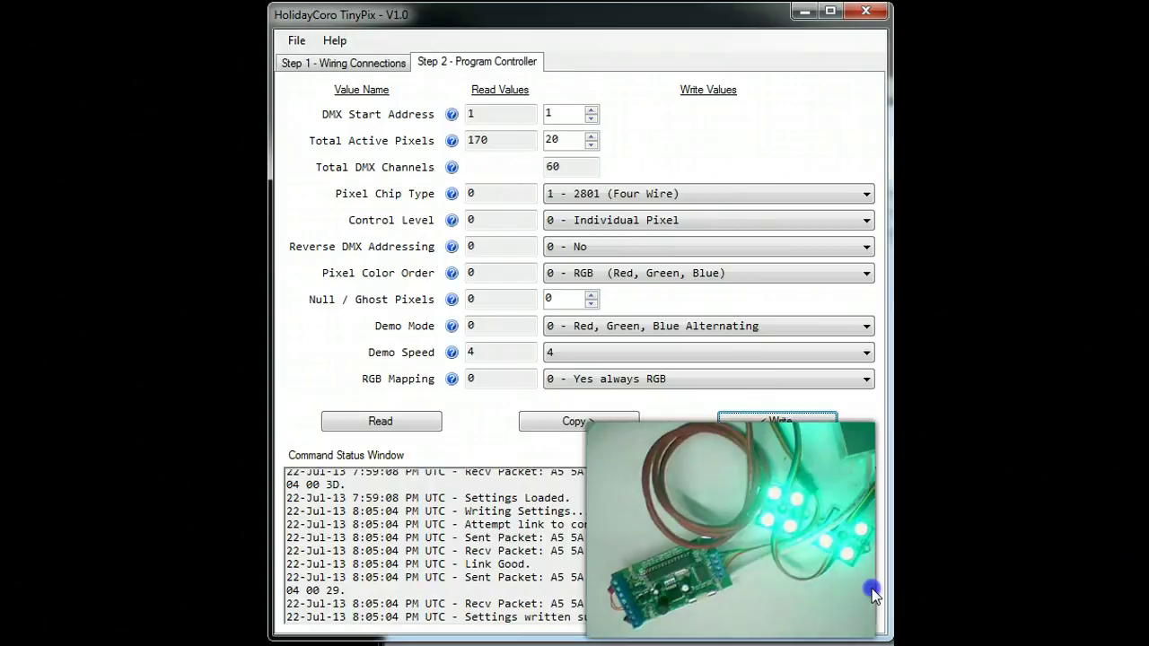
scroll(874, 592, "up", 3)
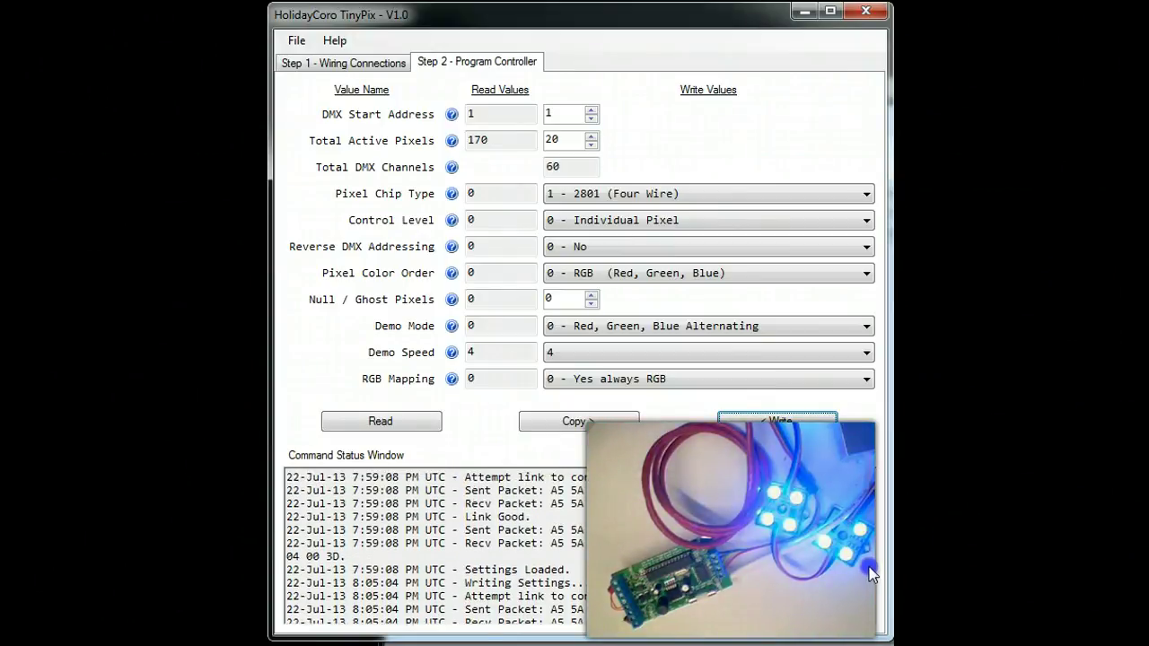
scroll(869, 583, "down", 4)
left_click(748, 567)
left_click_drag(465, 510, 583, 591)
left_click_drag(595, 599, 332, 555)
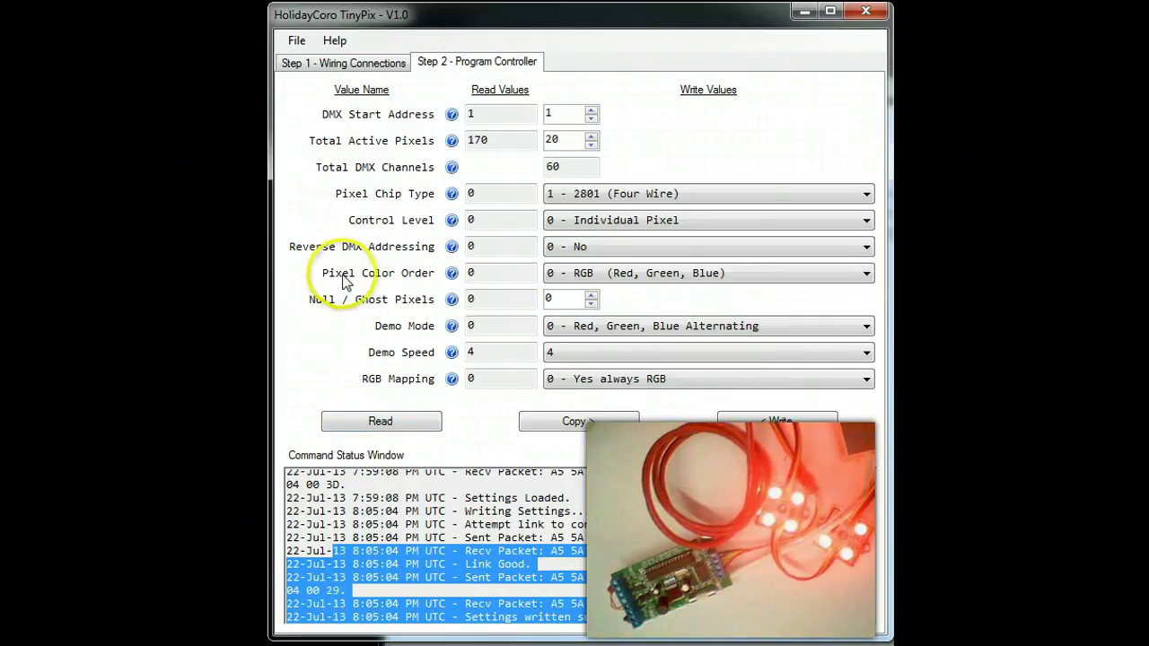
Read the newly written settings back from the controller and copy them to the write values.
left_click(387, 422)
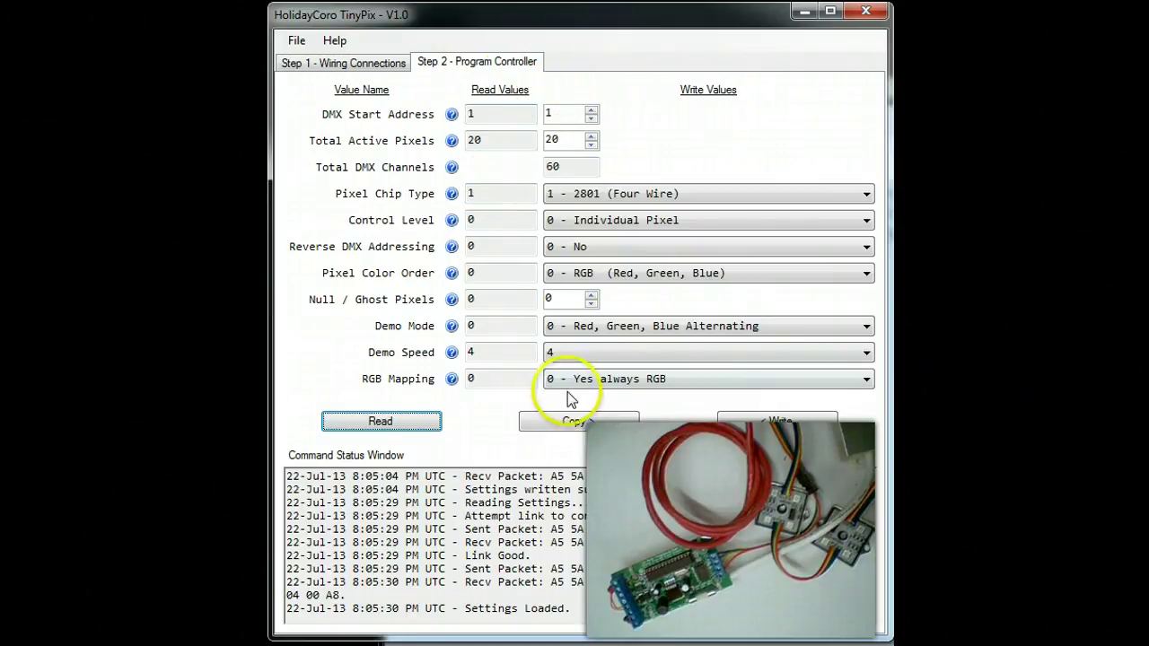
left_click(573, 423)
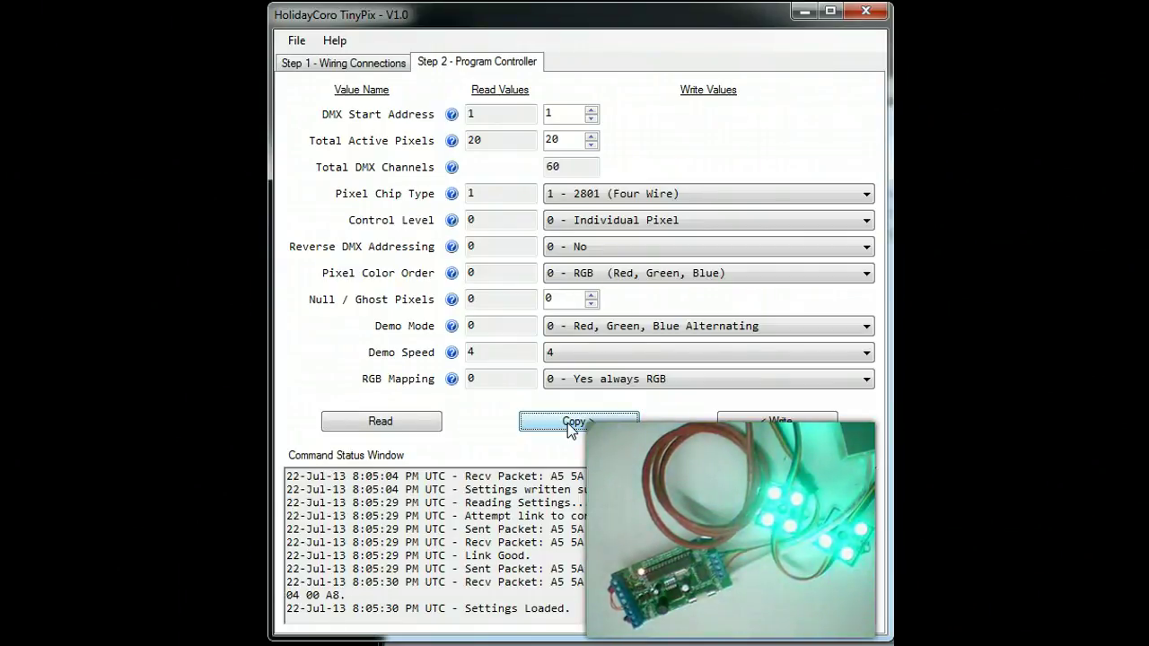
left_click(569, 434)
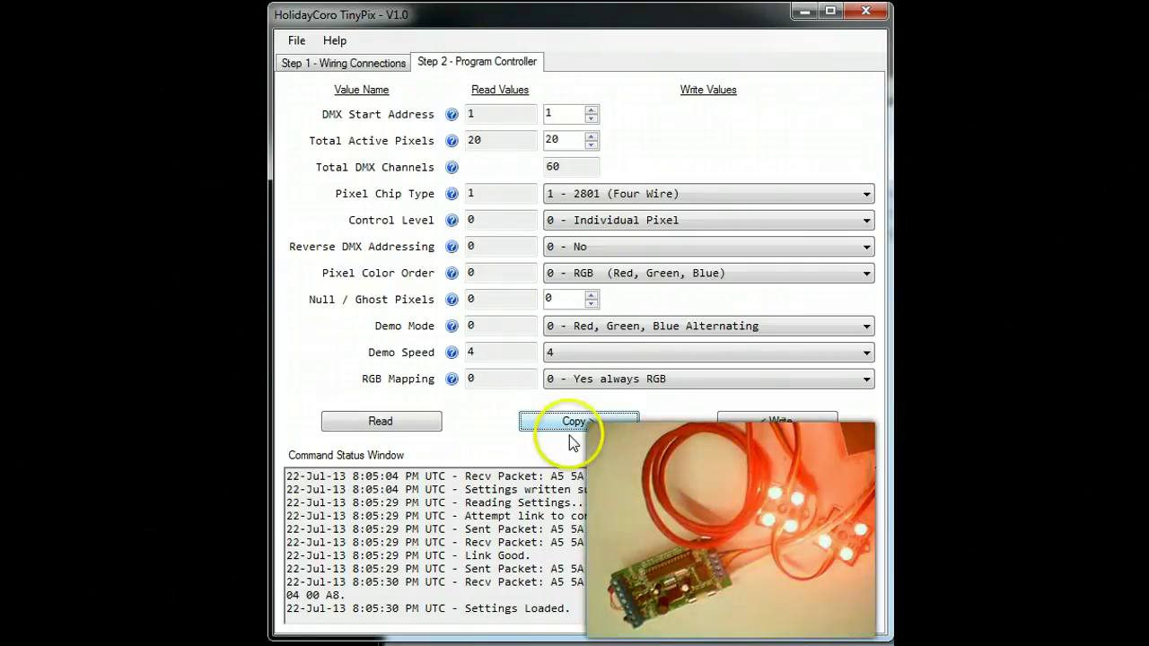